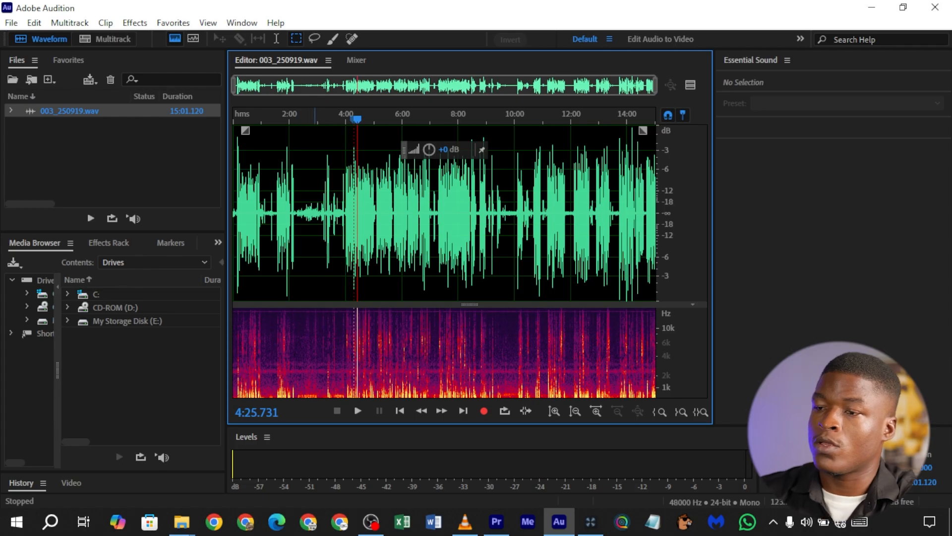
Step: Play the recording from about 2:16 to hear its original sound
left_click_drag(303, 118, 297, 118)
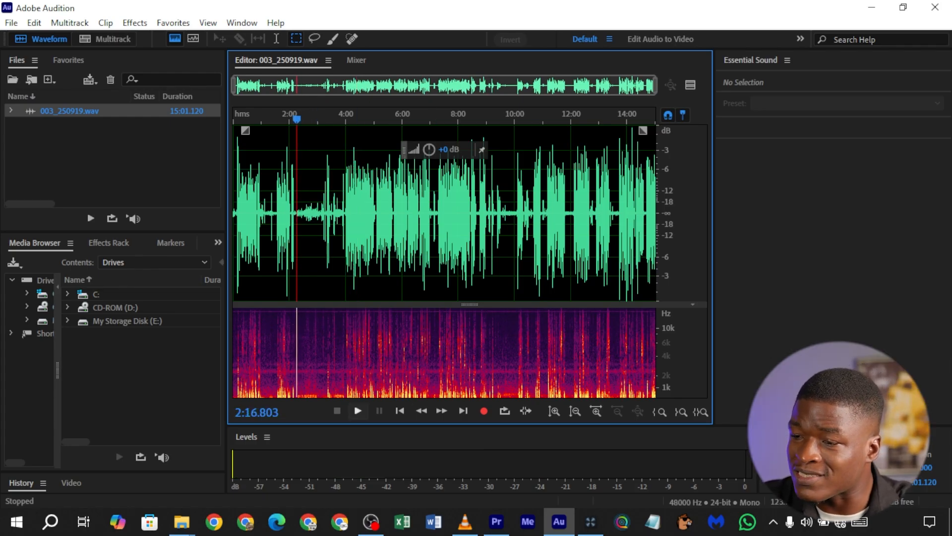
left_click(357, 411)
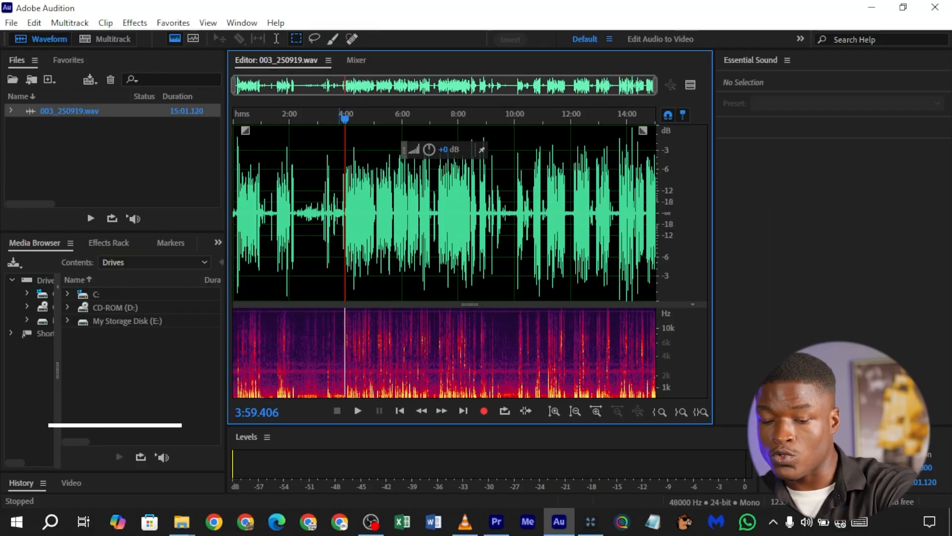
Step: Select the entire waveform, open the Amplify effect and set its gain to 2 dB
key("ctrl+a")
left_click(135, 23)
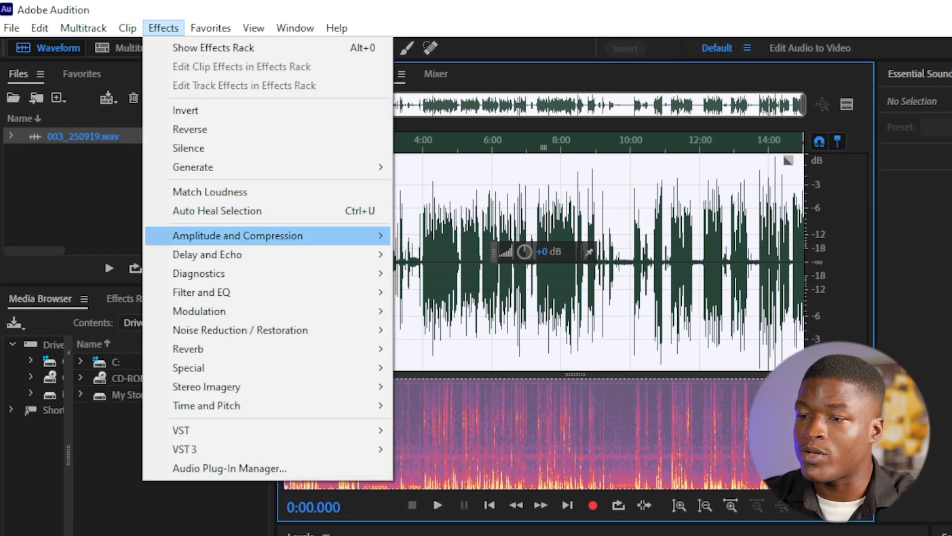
mouse_move(238, 236)
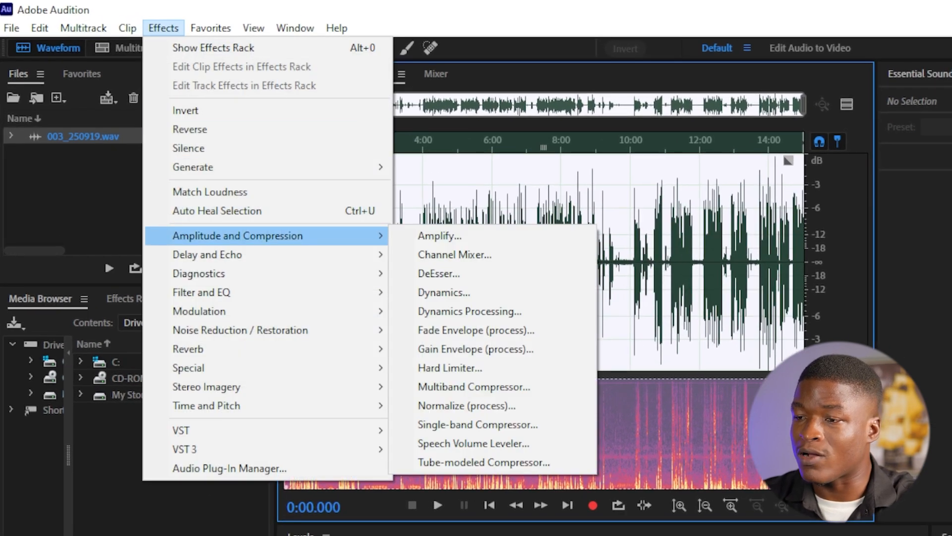
left_click(440, 236)
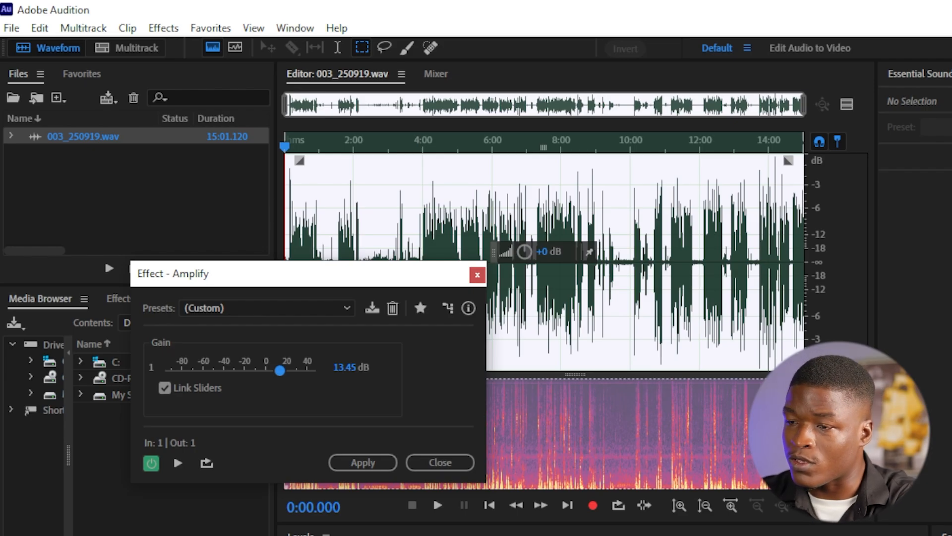
left_click(344, 367)
type("2")
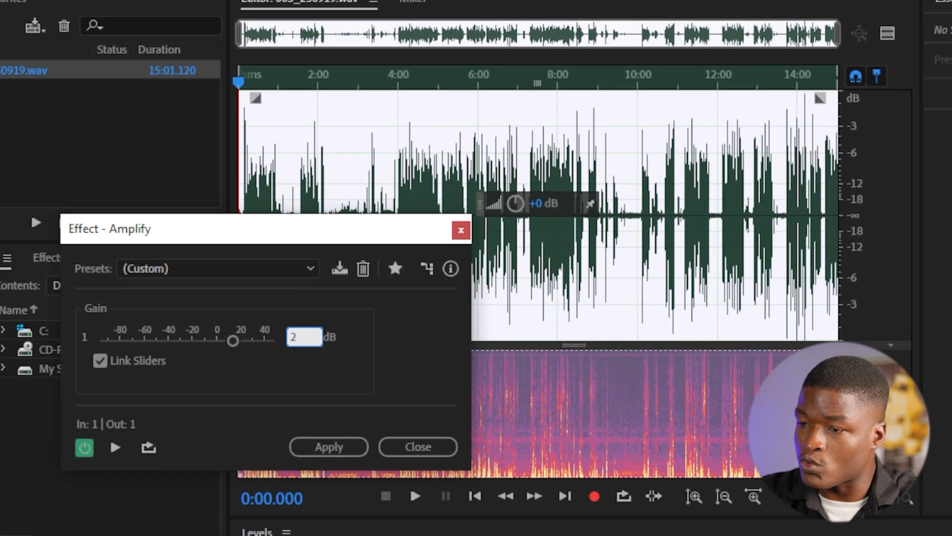
key("Return")
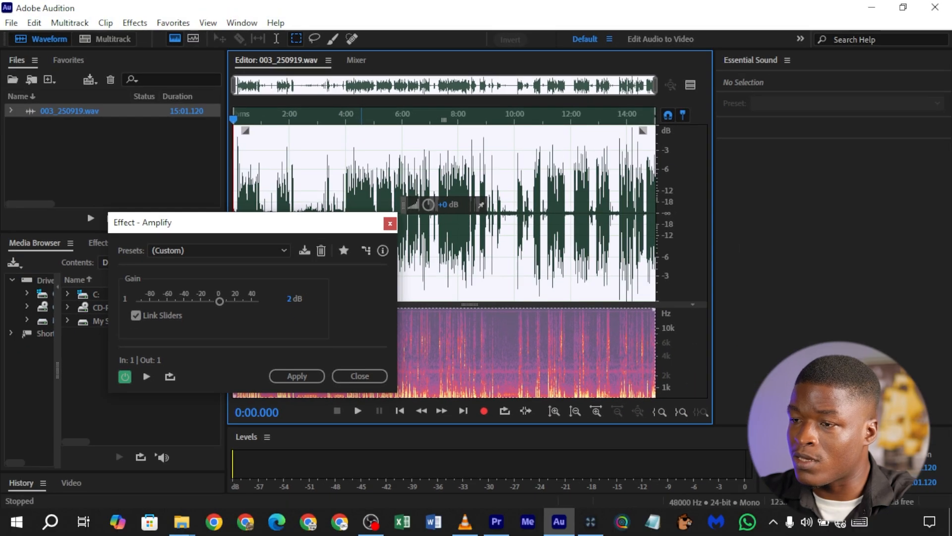
Step: Preview the audio from about 4:24 with the Amplify effect switched on and bypassed to compare the loudness
left_click(358, 118)
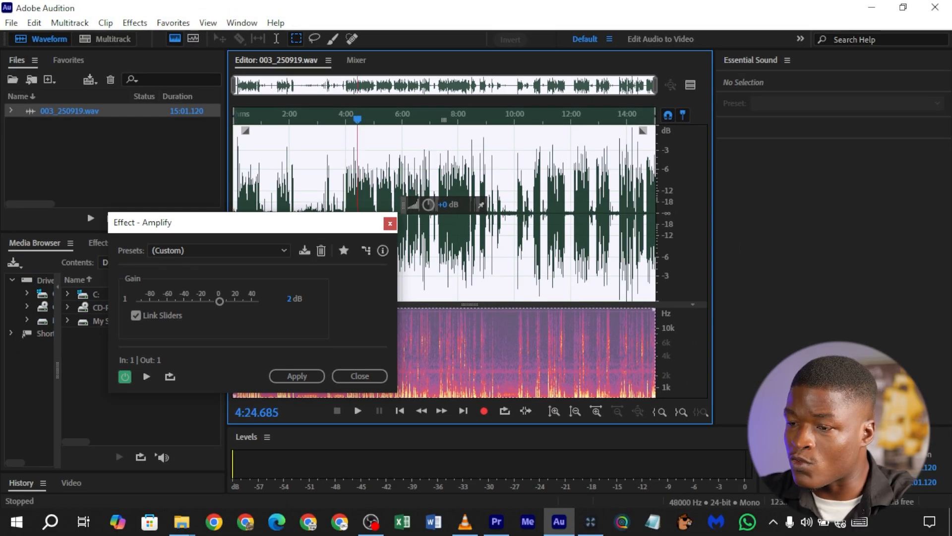
left_click(146, 376)
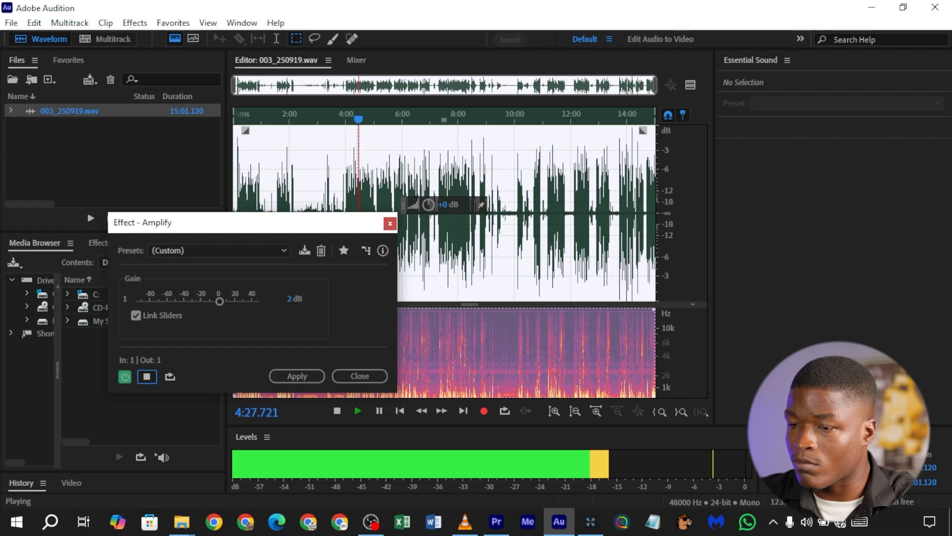
left_click(146, 376)
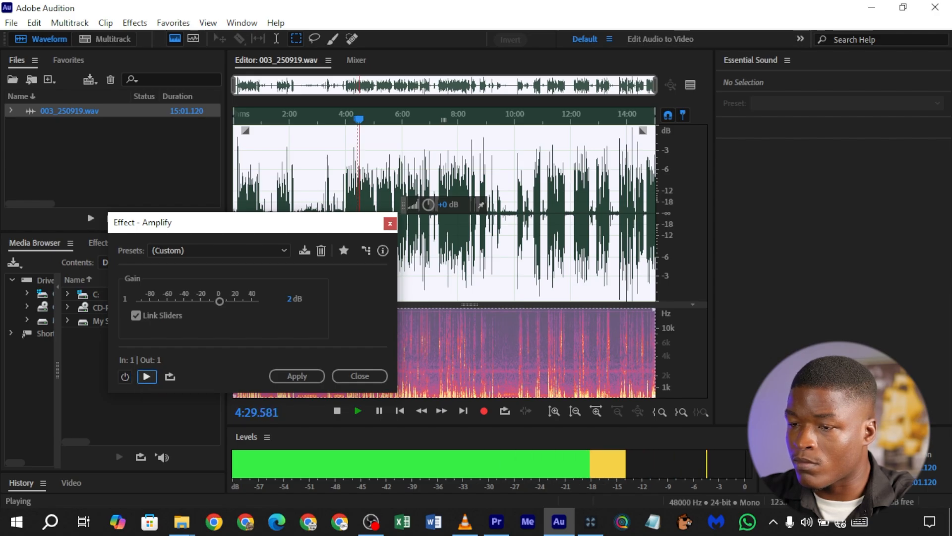
left_click(125, 376)
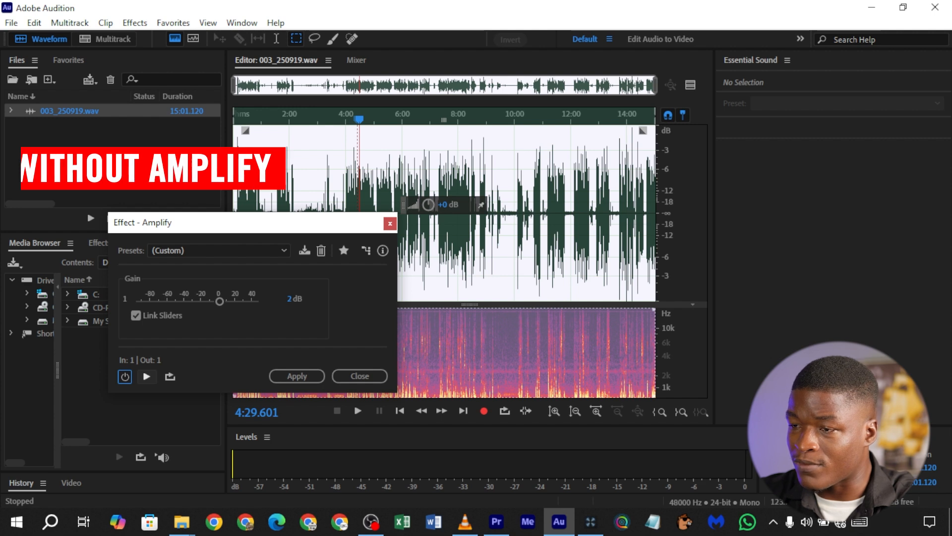
left_click(146, 376)
left_click(125, 376)
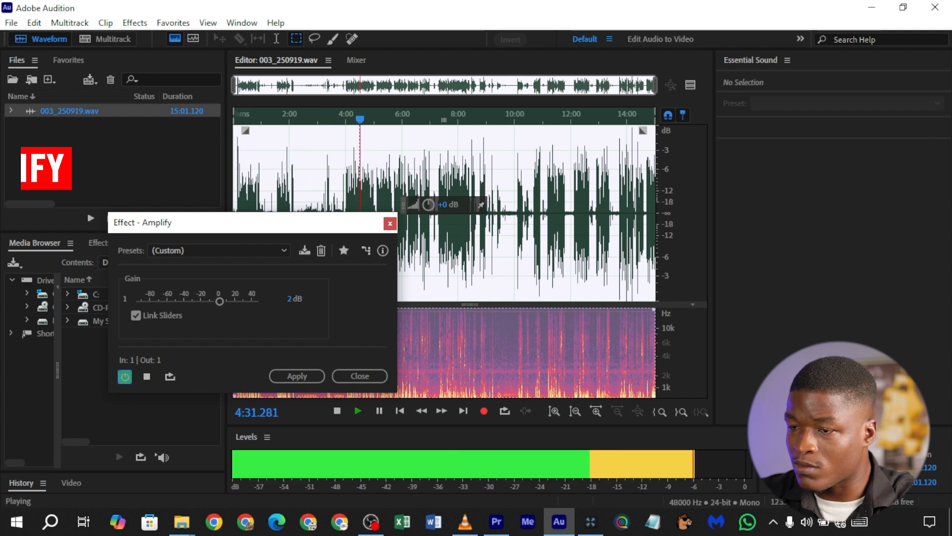
Step: Try a gain of 13.45 dB during the preview, set it back to 2 dB and apply the amplification
mouse_move(220, 301)
left_mouse_down()
mouse_move(238, 302)
mouse_move(229, 301)
left_mouse_up()
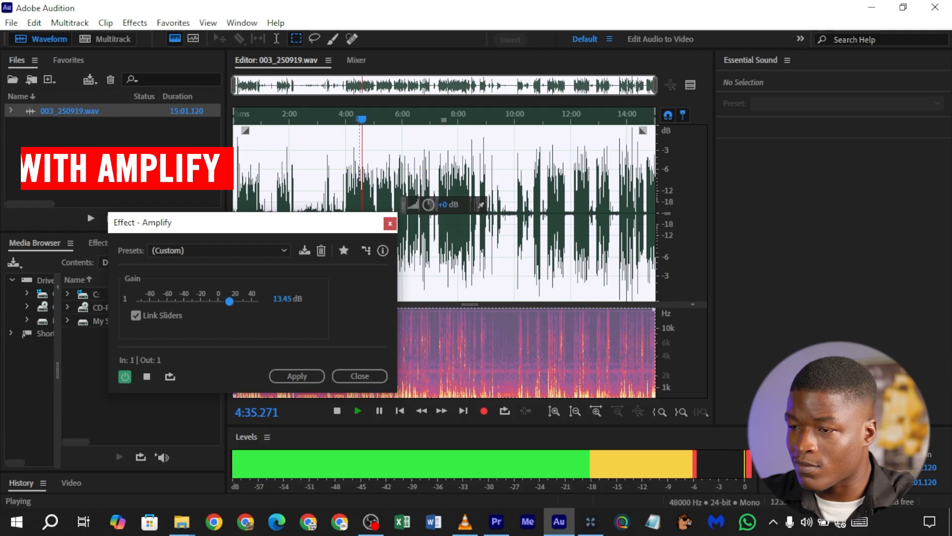
left_click(147, 377)
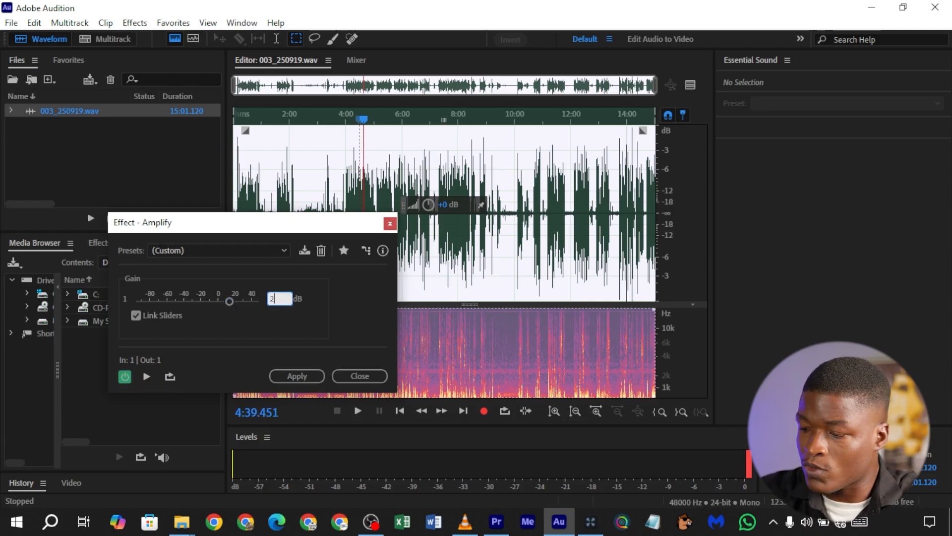
left_click(296, 376)
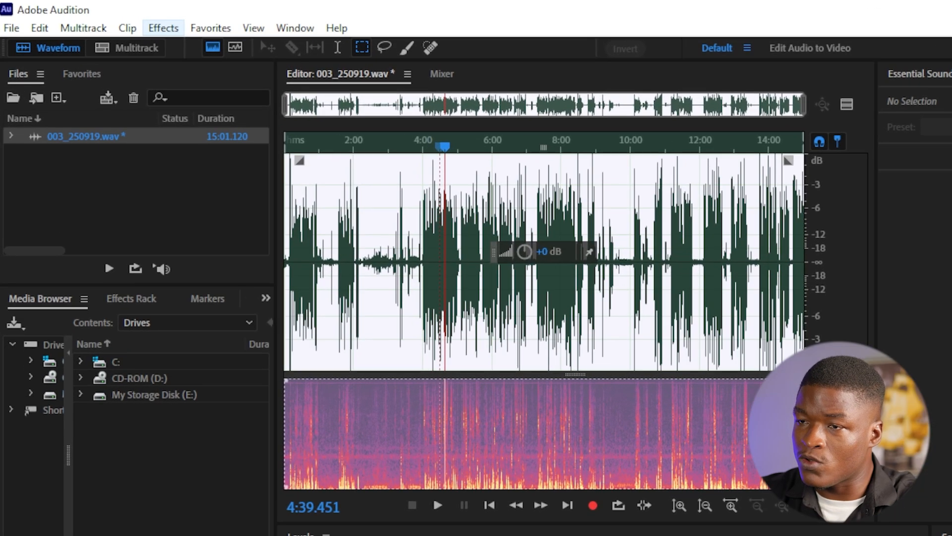
Step: Open the Mastering effect for the selected audio and reposition its window
left_click(135, 23)
mouse_move(268, 368)
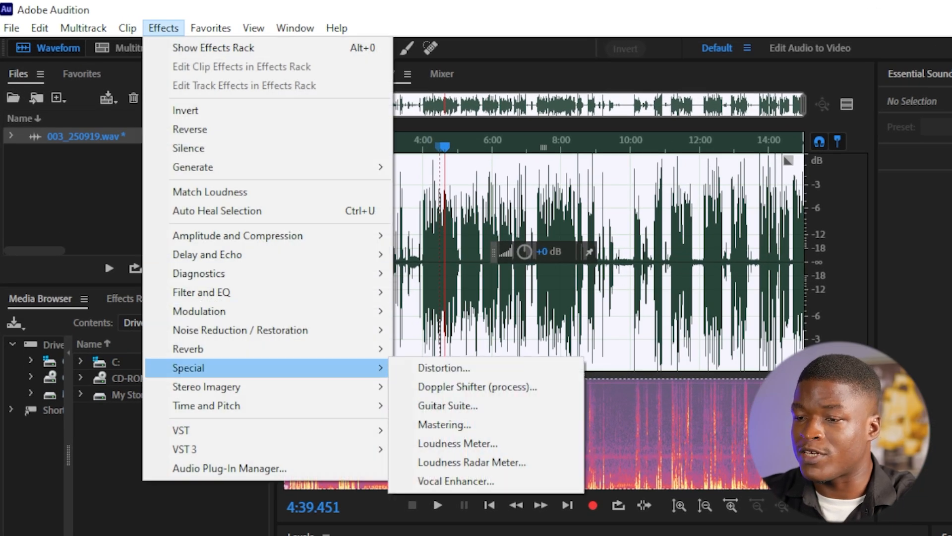
left_click(444, 424)
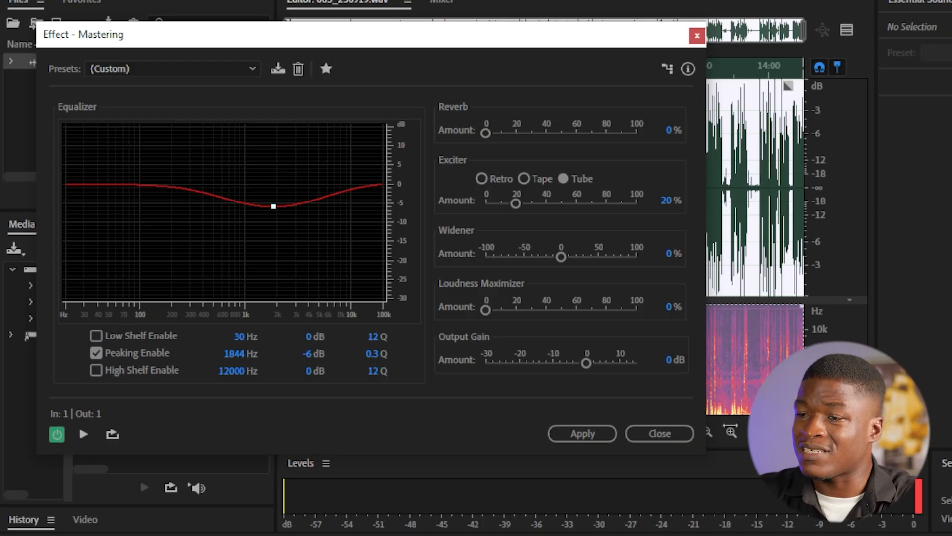
left_click_drag(371, 34, 376, 31)
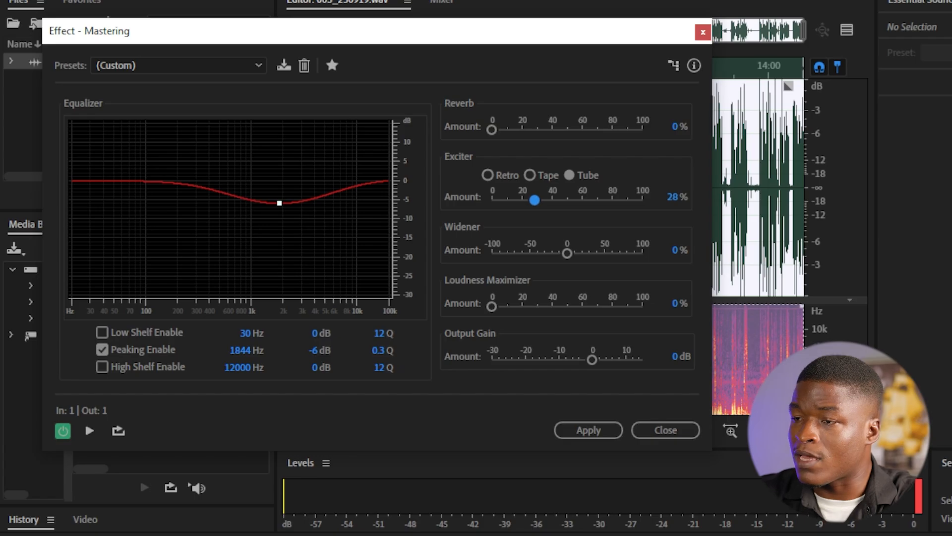
left_click_drag(376, 31, 331, 26)
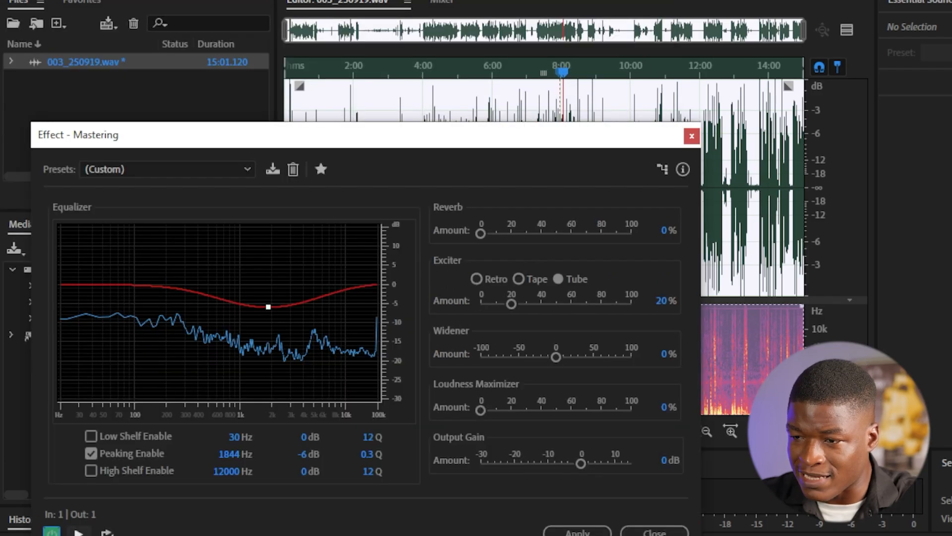
Step: Preview the audio around the 8-minute mark with the Mastering effect enabled and bypassed to compare the sound
left_click(78, 533)
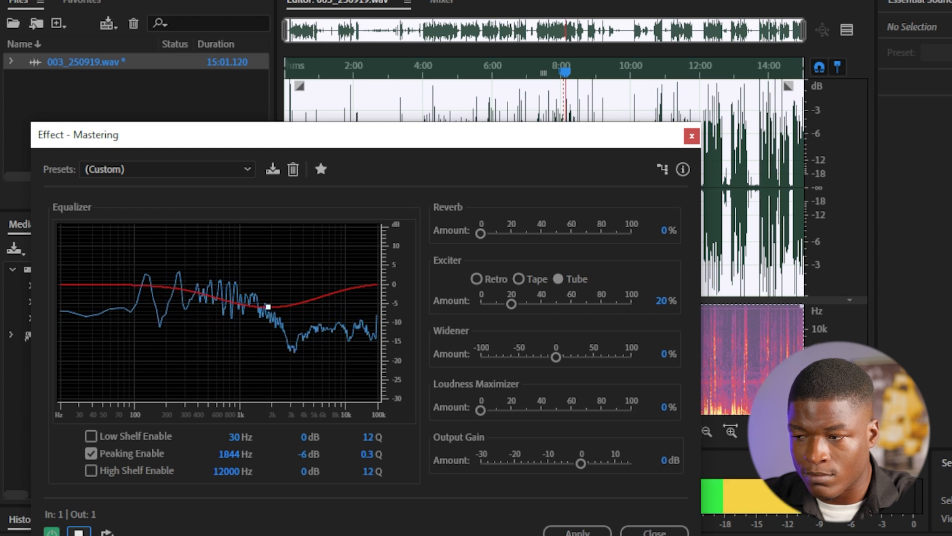
key("space")
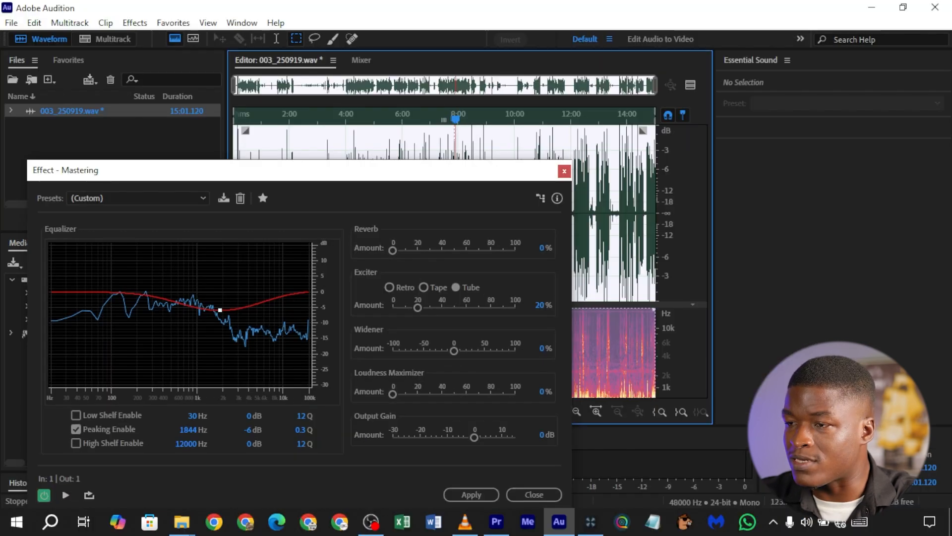
left_click(43, 494)
left_click(66, 494)
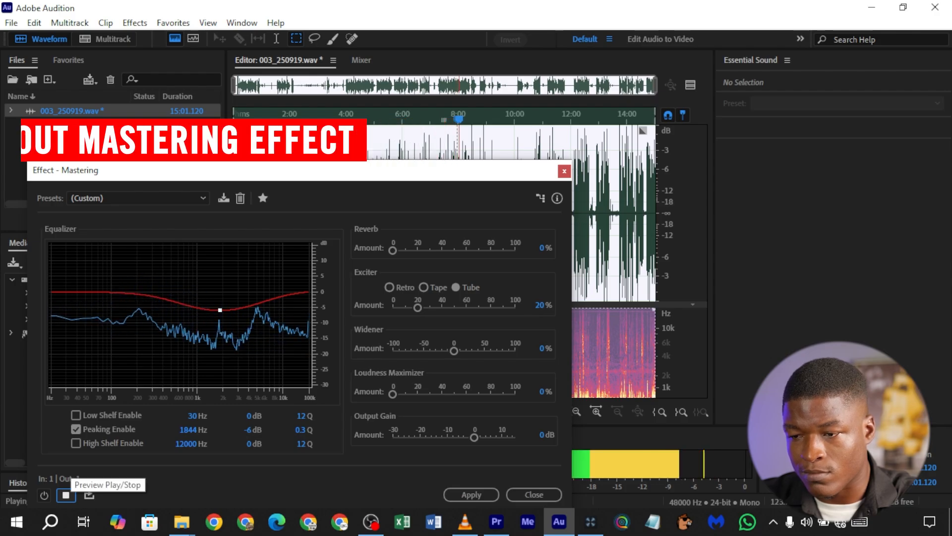
left_click(43, 494)
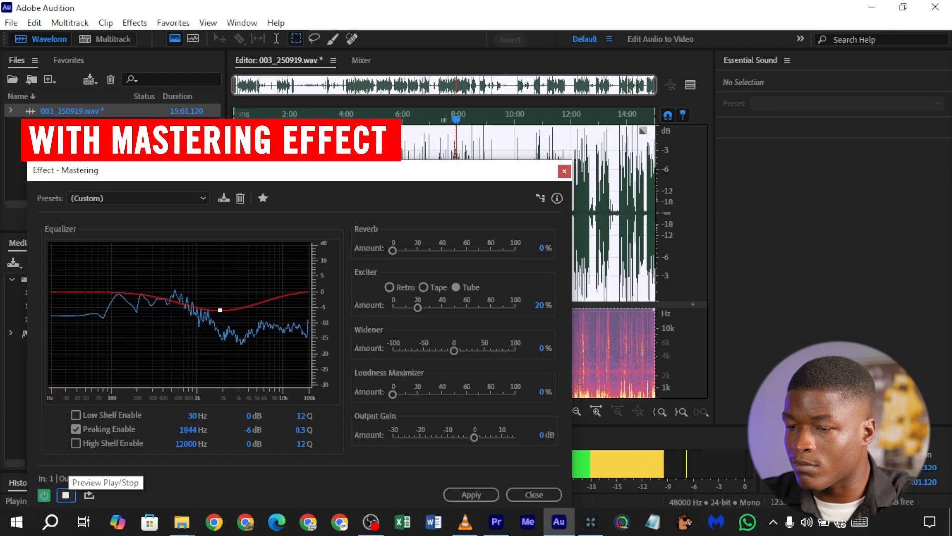
left_click(66, 495)
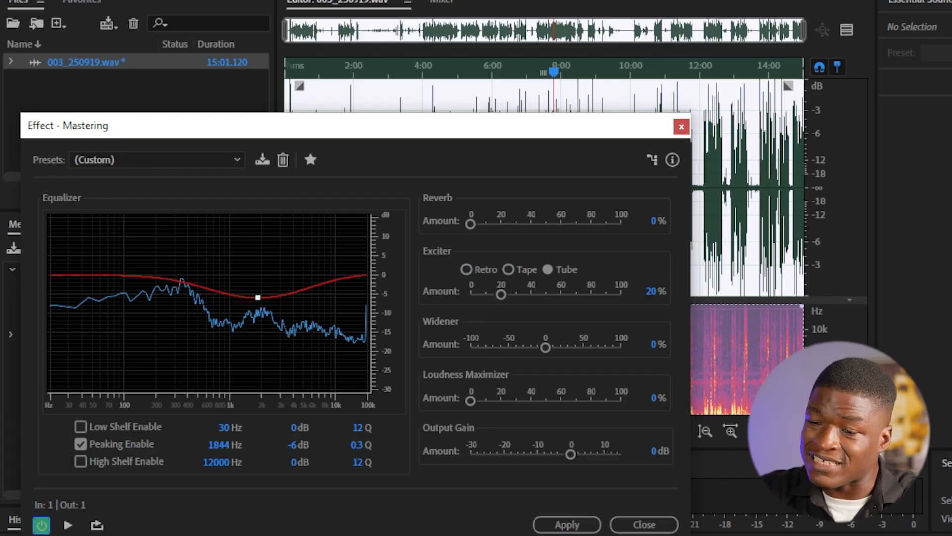
Step: Preview Exciter amounts of 50% and 0%, return the amount to 20% and apply the Mastering effect
key("space")
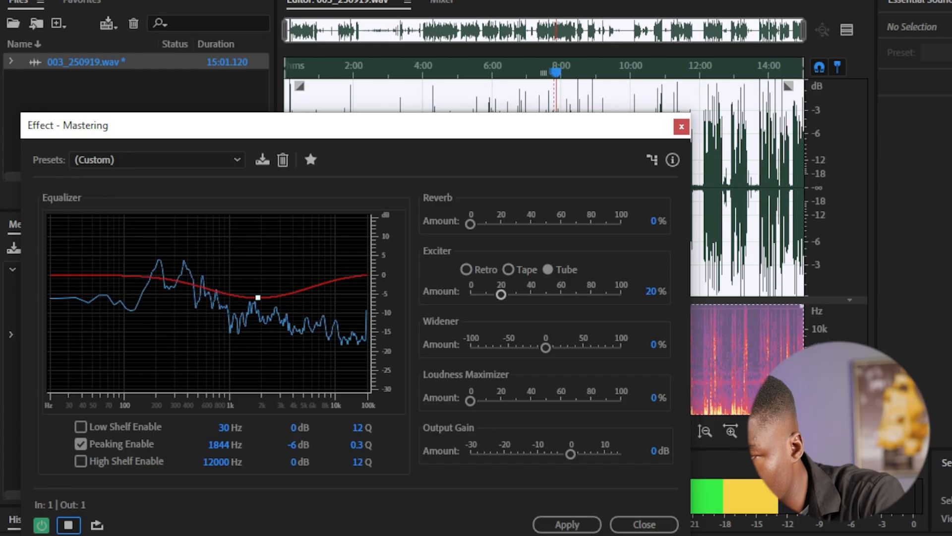
left_click_drag(526, 295, 531, 294)
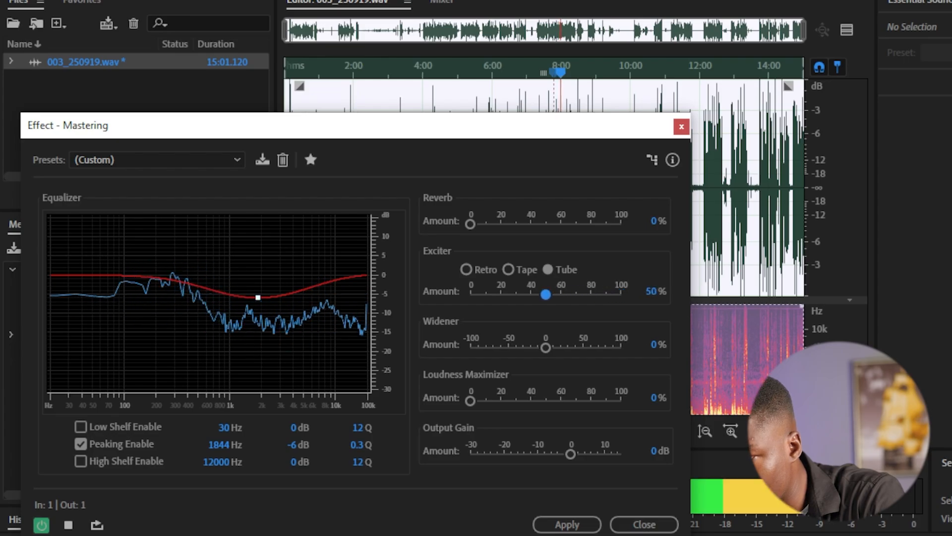
left_click_drag(546, 294, 470, 294)
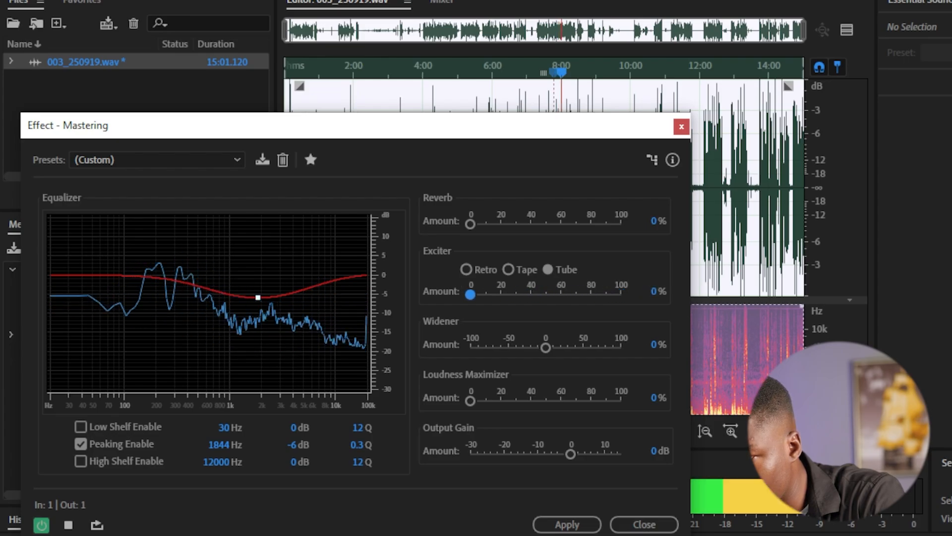
mouse_move(490, 294)
left_mouse_down()
mouse_move(559, 294)
mouse_move(500, 295)
left_mouse_up()
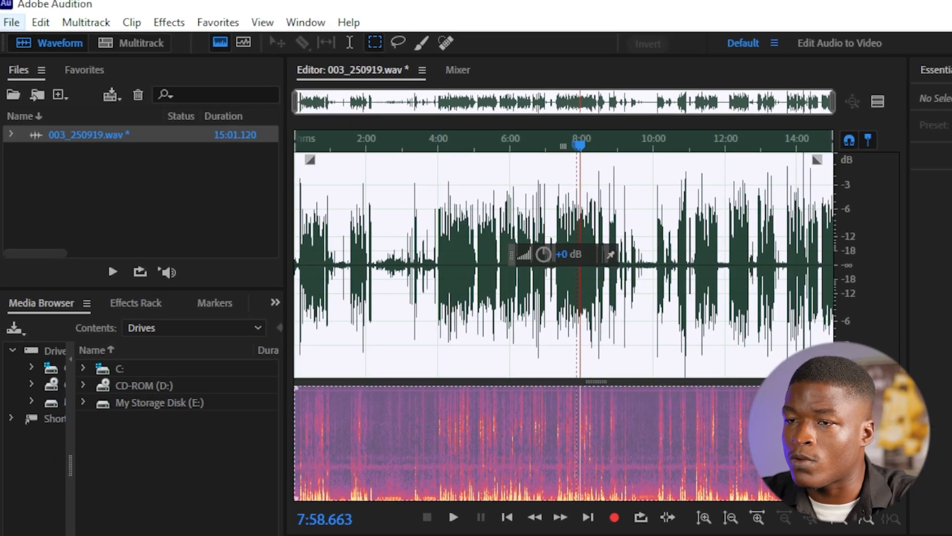
Step: Export the processed audio as Audio 1.wav in Wave PCM format to the Documents folder
left_click(11, 22)
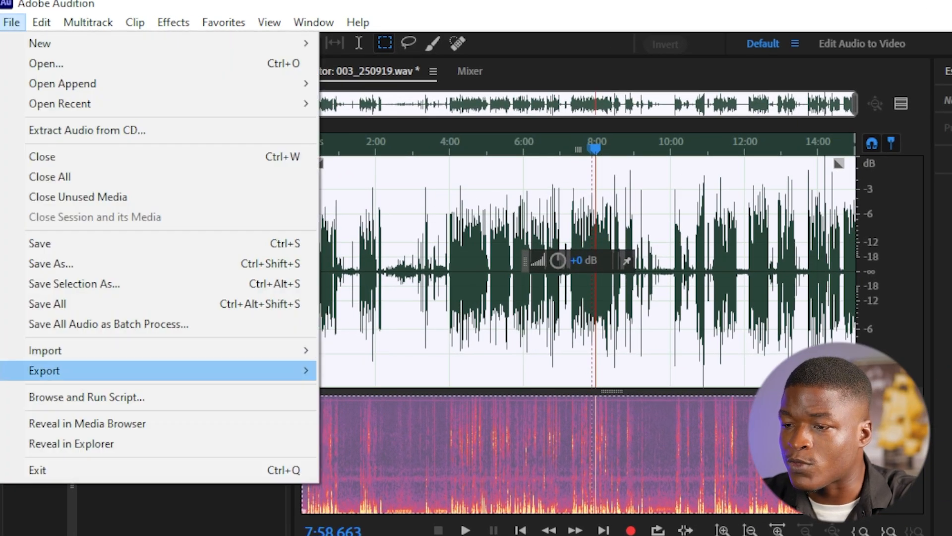
mouse_move(59, 371)
left_click(358, 370)
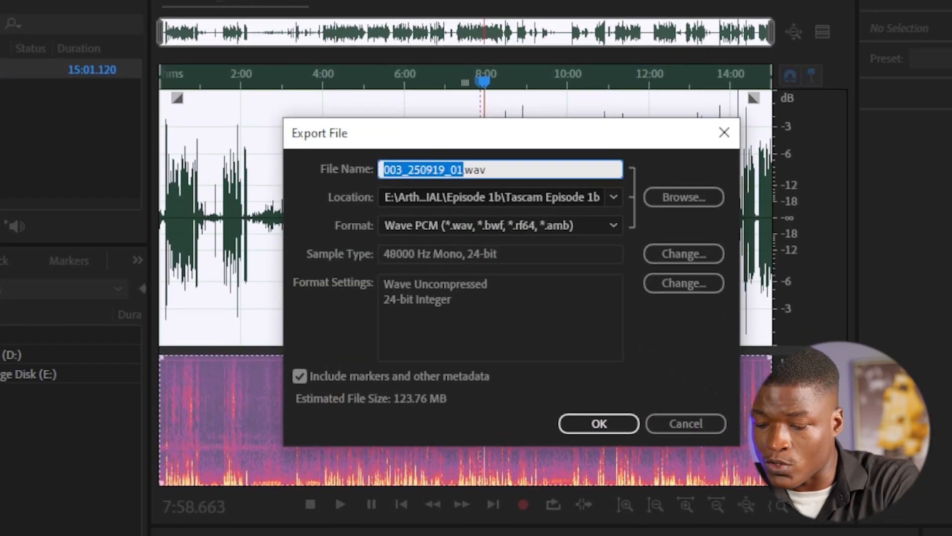
type("Audio")
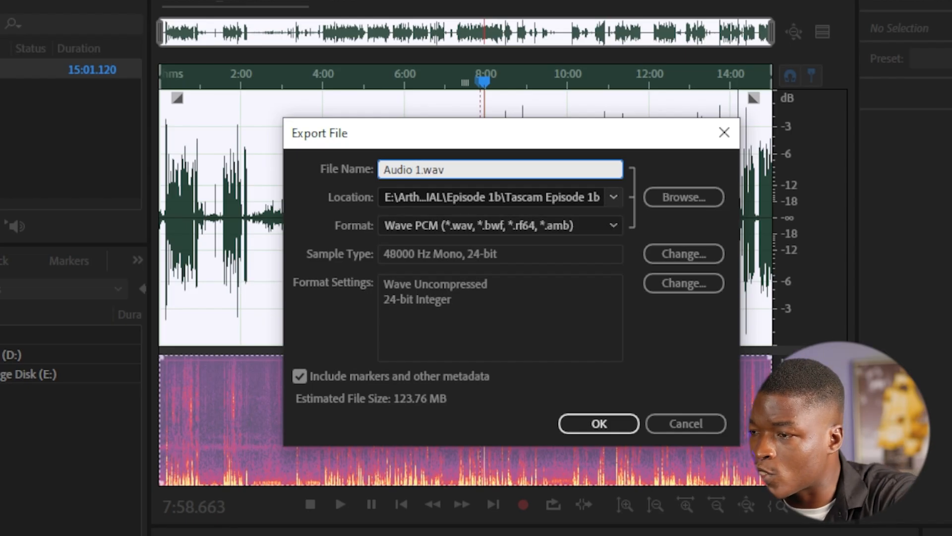
left_click(613, 197)
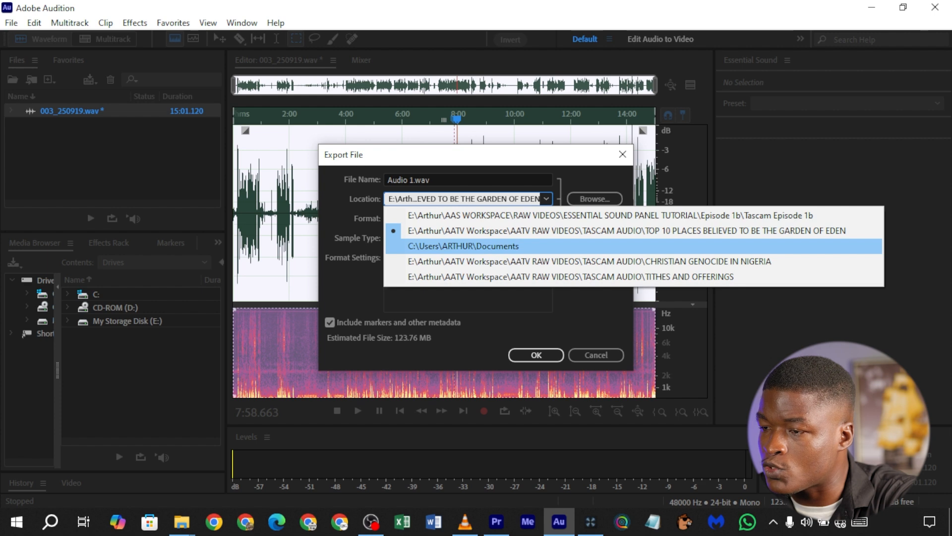
key("Return")
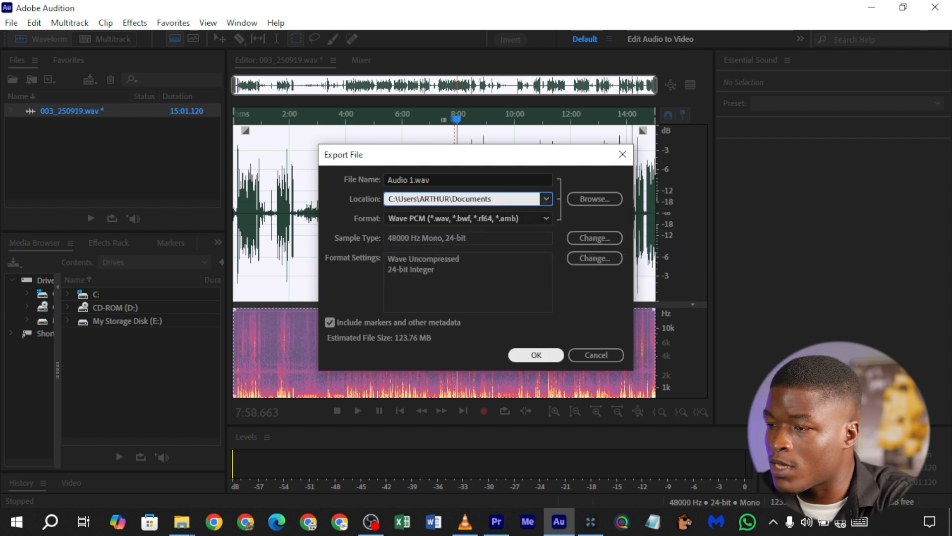
left_click(536, 354)
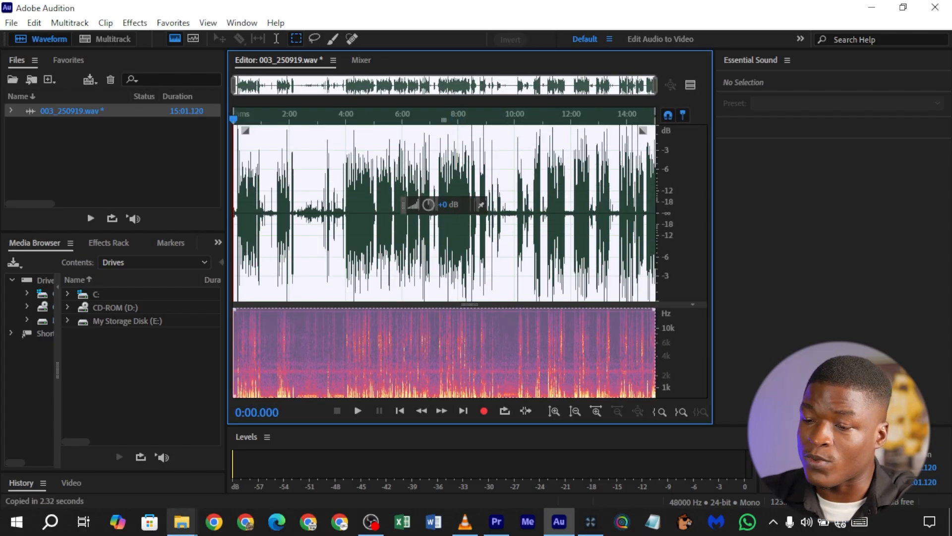
Step: Load the exported Audio 1.wav from File Explorer into iZotope RX 11 Advanced Audio Editor
left_click(181, 521)
left_click(112, 457)
left_click_drag(469, 198, 421, 212)
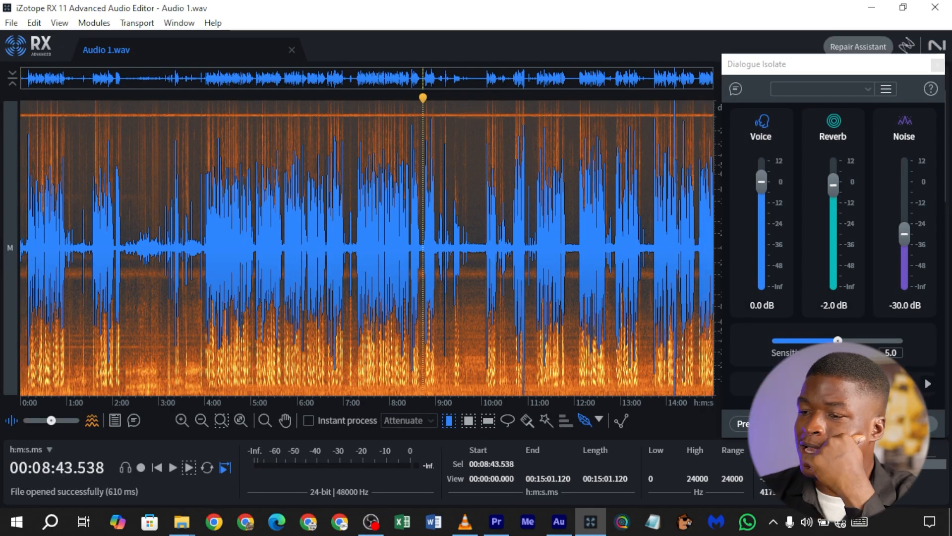
Step: Select the dense speech passage from about 7:21 to 8:22 in the waveform
left_click_drag(355, 248, 470, 248)
left_click_drag(261, 248, 283, 248)
left_click_drag(361, 248, 408, 248)
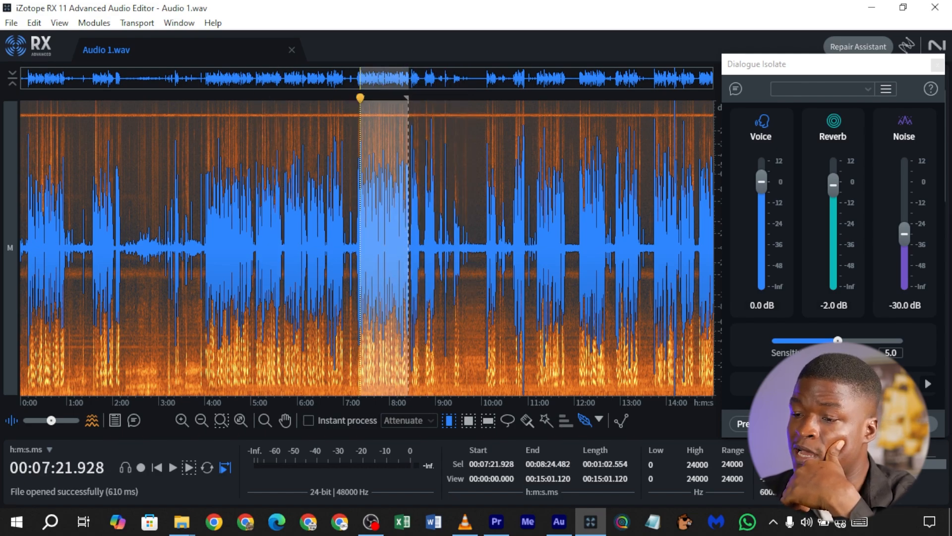
left_click(382, 248)
left_click_drag(360, 248, 407, 248)
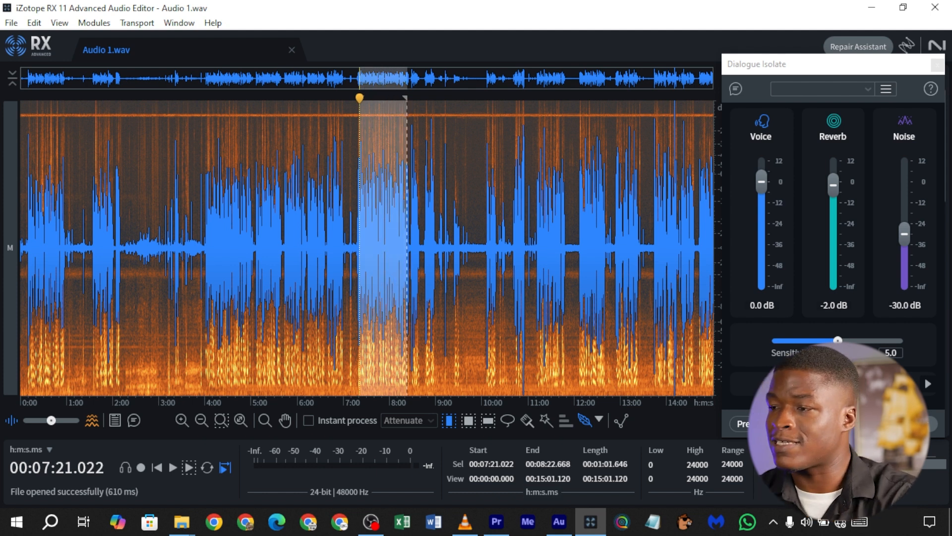
Step: Bring Dialogue Isolate into view in the repair module list and move its window clear of the list and the waveform's later half
left_click_drag(833, 64, 538, 65)
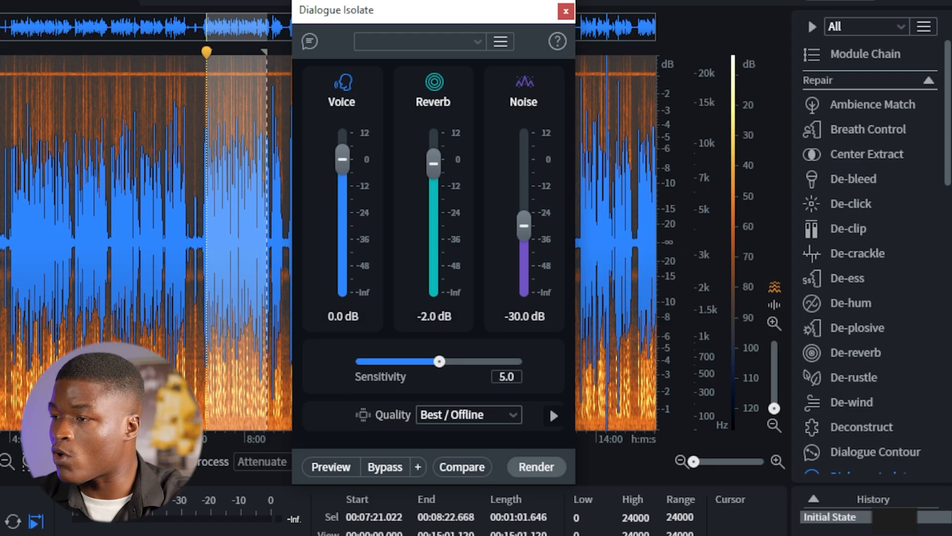
scroll(868, 233, "down", 8)
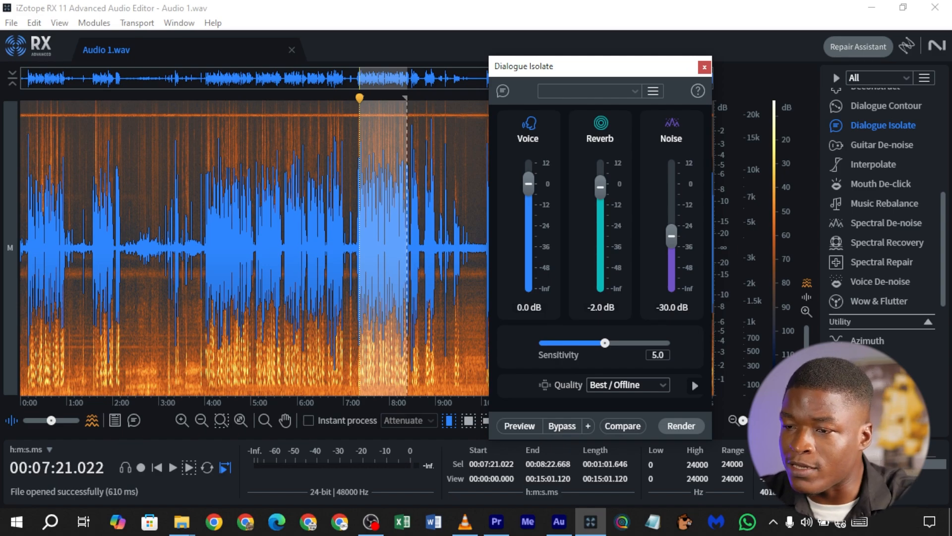
left_click_drag(600, 66, 179, 76)
Step: Select the quiet noise-only passage from about 9:48.790 to 10:05.108 and keep the Dialogue Isolate window clear of it
left_click_drag(472, 248, 482, 248)
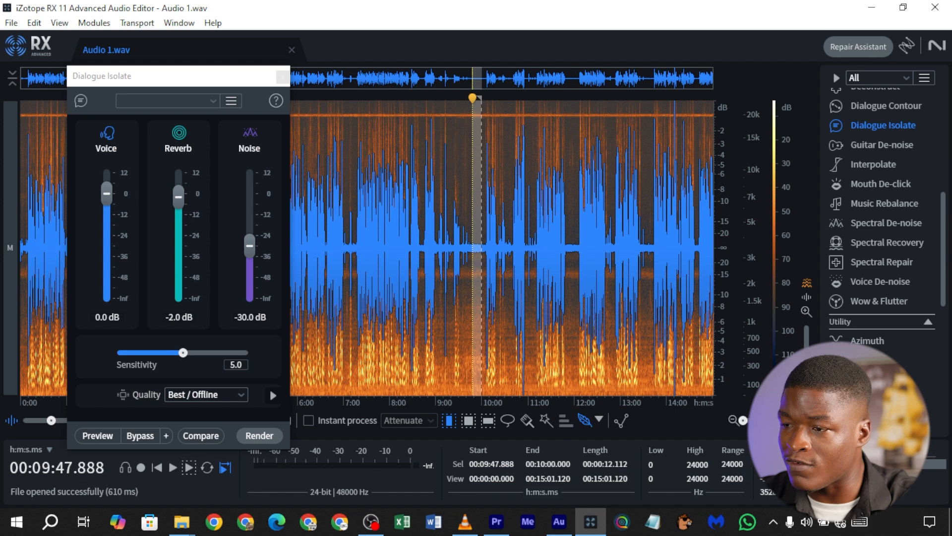
left_click_drag(482, 304, 488, 278)
key("space")
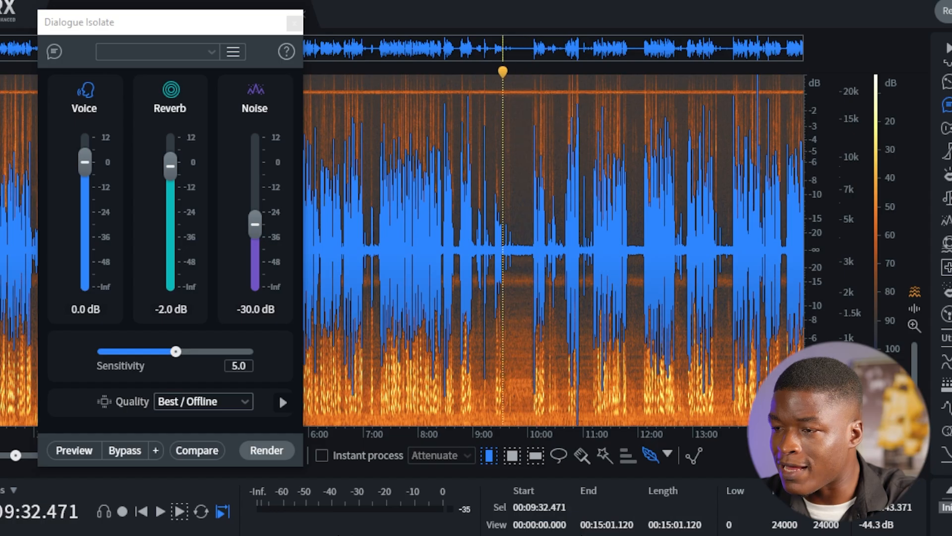
left_click_drag(518, 250, 527, 250)
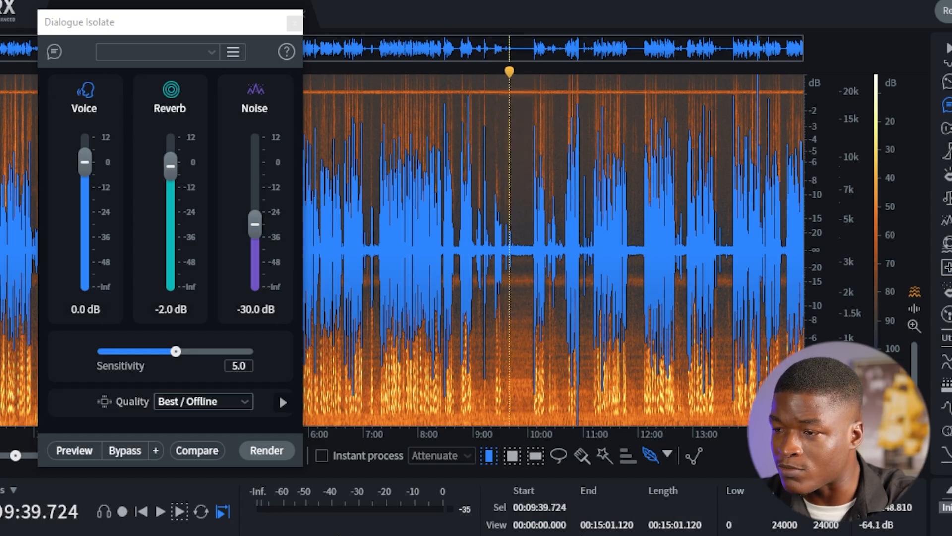
left_click_drag(517, 250, 532, 250)
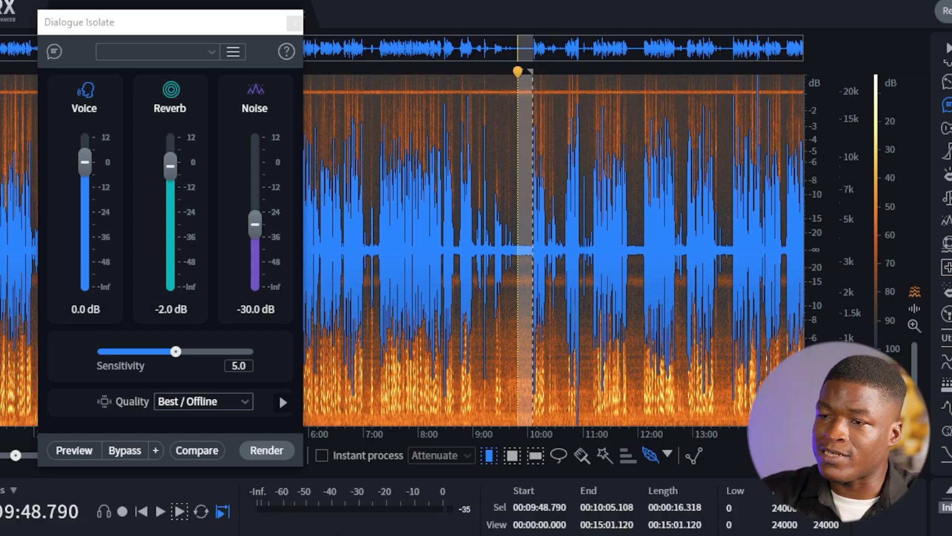
left_click_drag(170, 22, 224, 31)
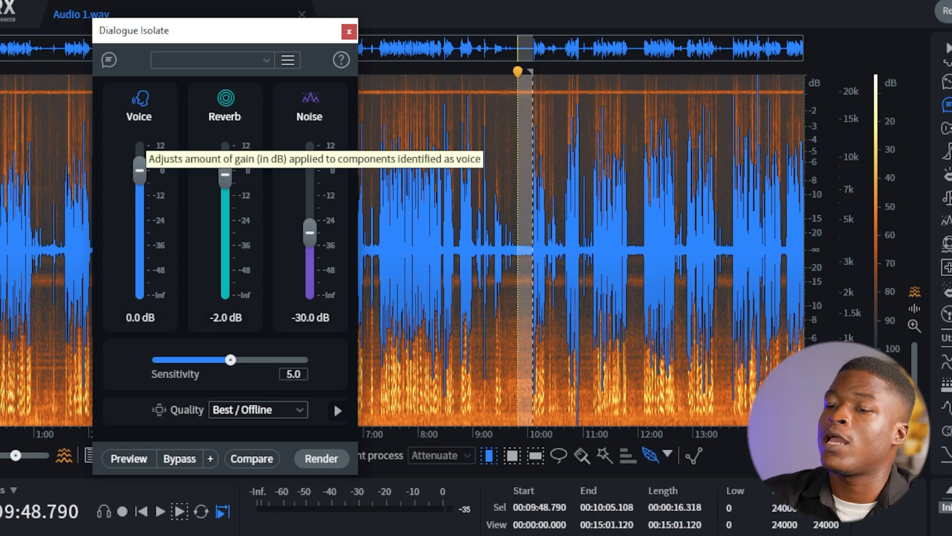
Step: Try a Voice gain of -0.8 dB in Dialogue Isolate and restore it to 0 dB
mouse_move(140, 170)
left_mouse_down()
mouse_move(139, 154)
mouse_move(139, 172)
left_mouse_up()
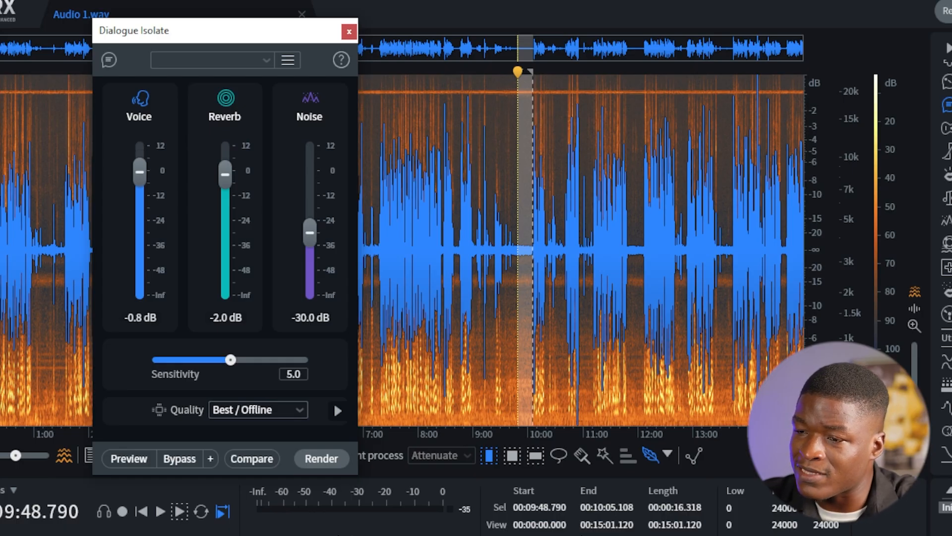
left_click(134, 318)
left_click(134, 318)
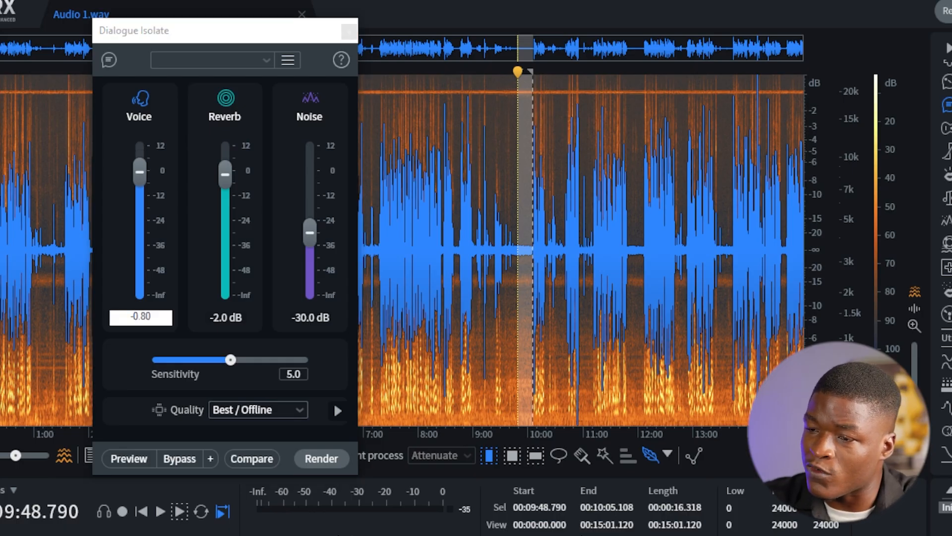
double_click(133, 317)
type("0")
key("Return")
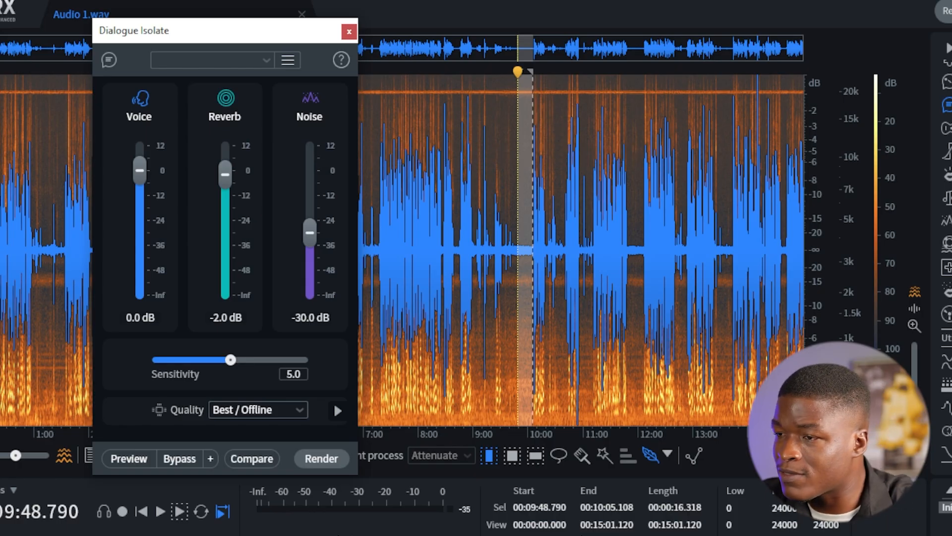
Step: Play the selected quiet passage, try a Noise gain of -Inf dB, and return it to -30 dB
key("space")
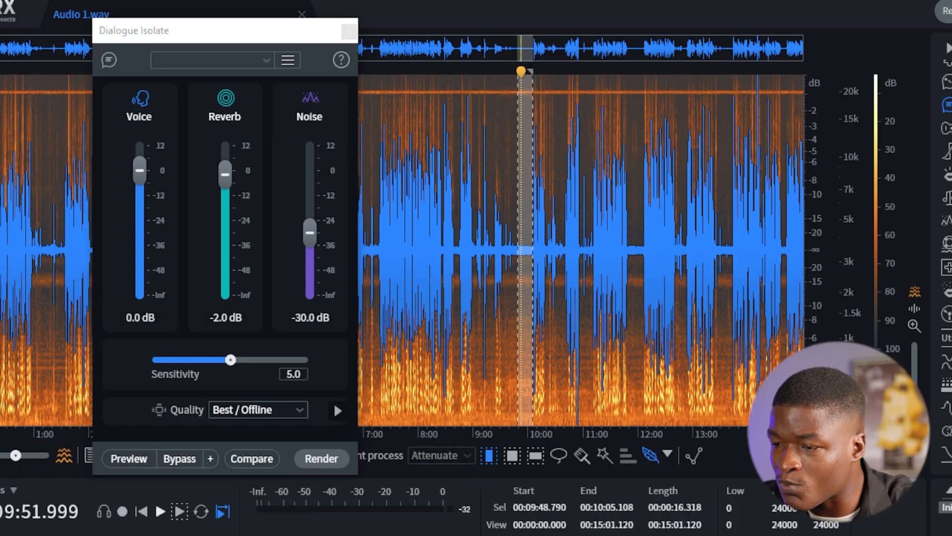
key("space")
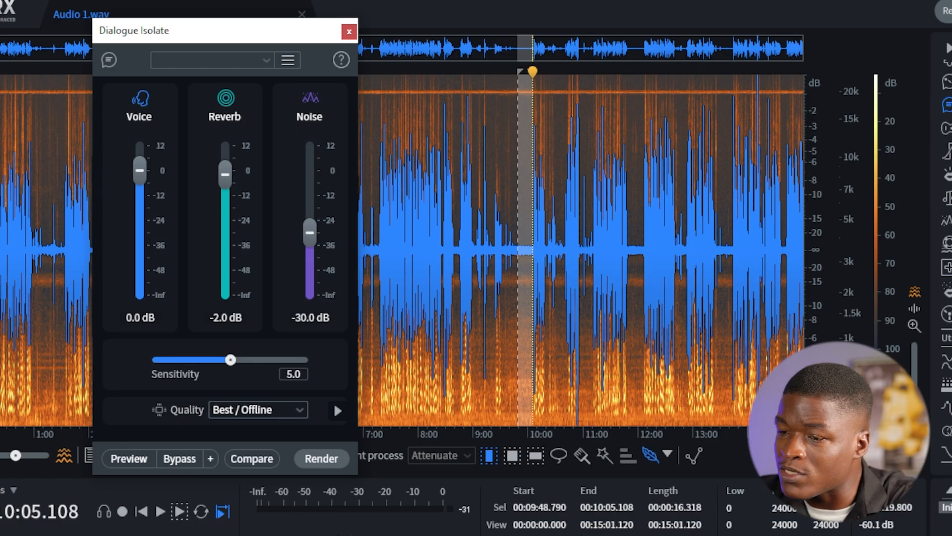
left_click_drag(309, 232, 309, 296)
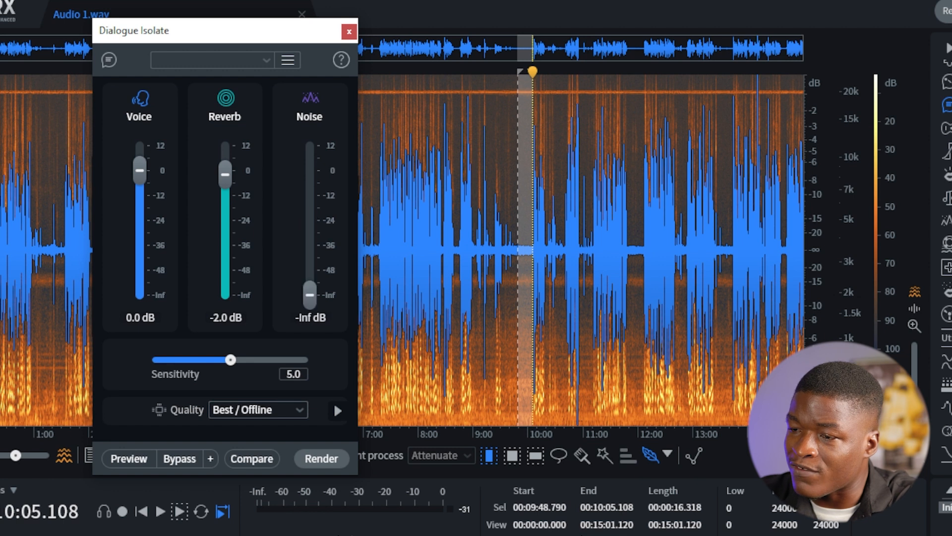
left_click(311, 318)
type("-30")
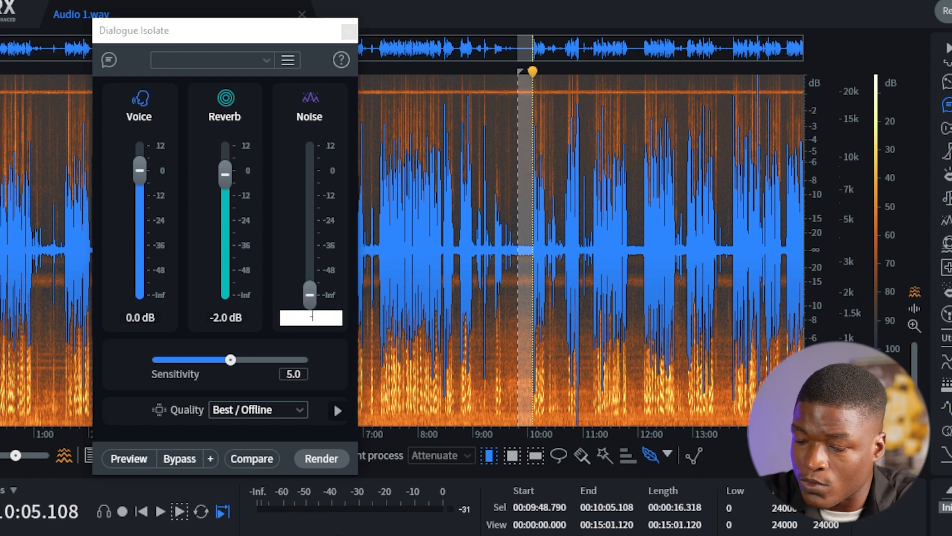
key("Return")
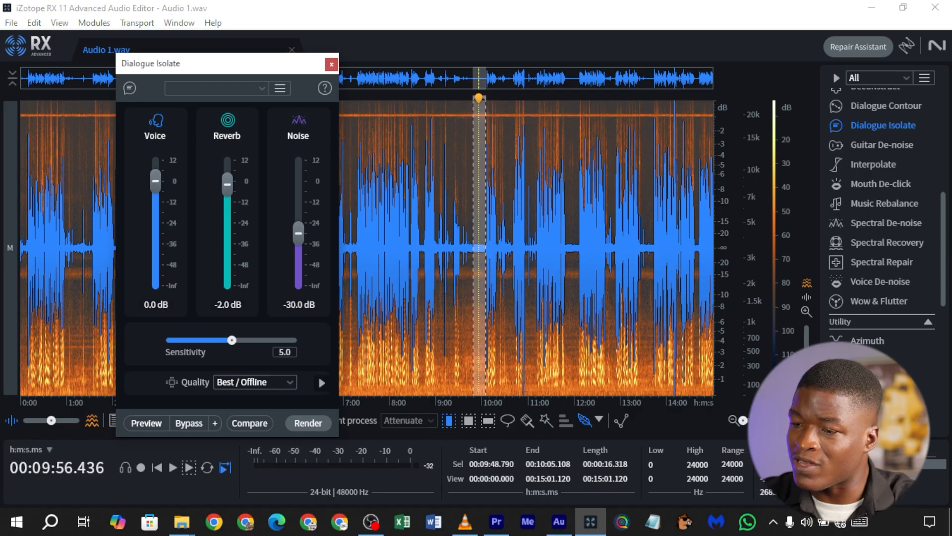
Step: Render Dialogue Isolate on the selected quiet passage and play it back with the module window moved off the waveform
left_click(308, 423)
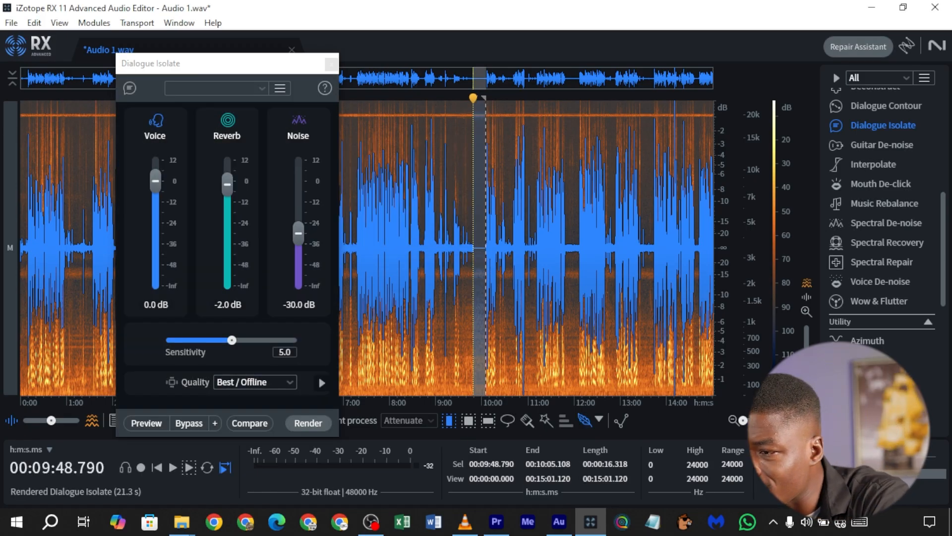
key("space")
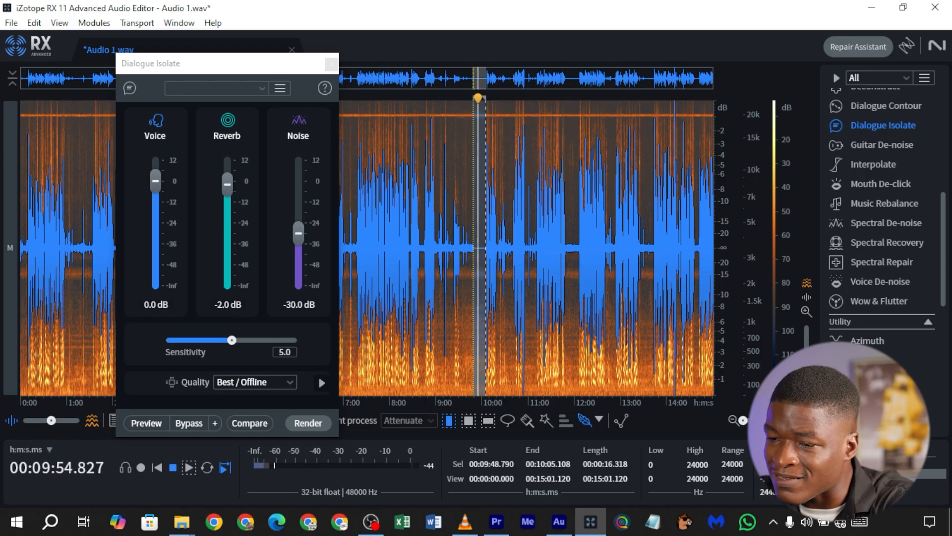
left_click_drag(317, 64, 923, 37)
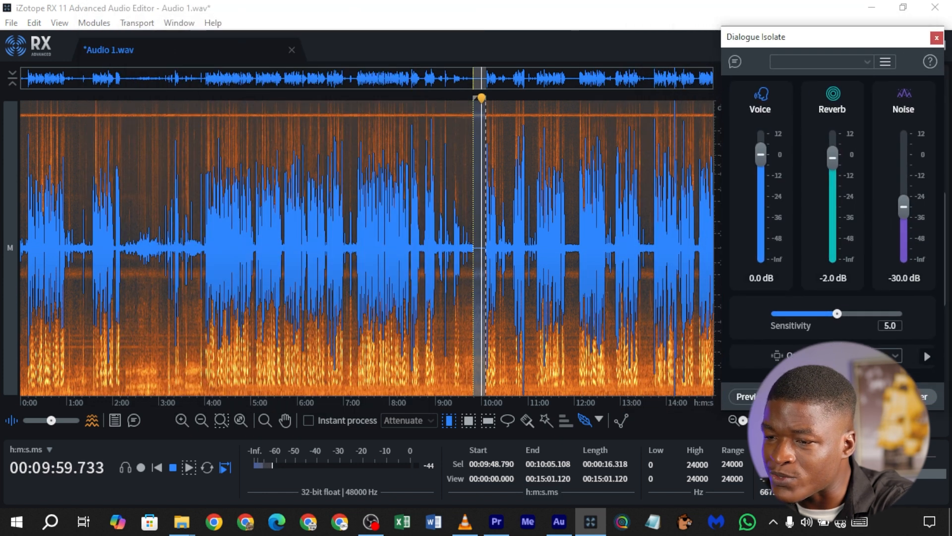
Step: Examine the rendered passage up close and compare its waveform and spectrogram with the unprocessed audio around it
left_click(182, 420)
left_click(182, 420)
left_click(182, 420)
left_click(182, 420)
left_click(182, 420)
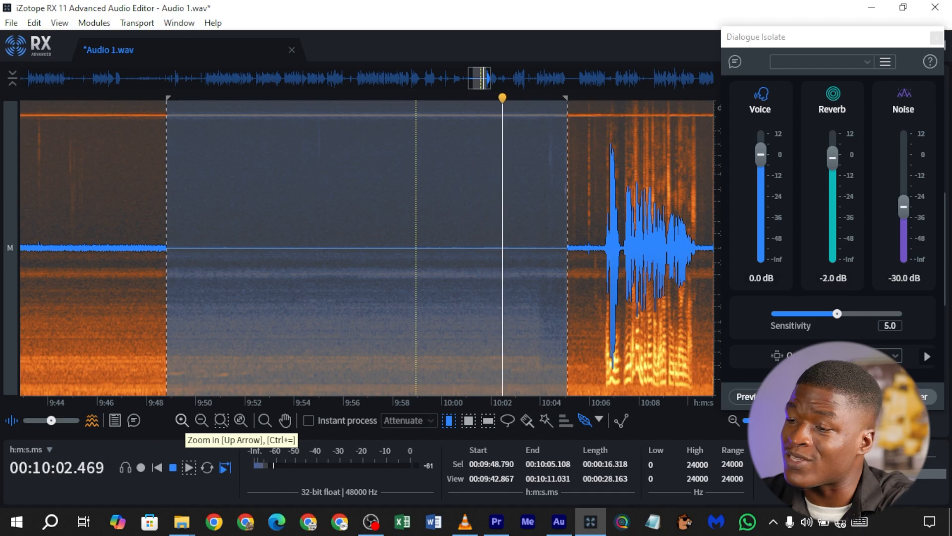
left_click(182, 420)
left_click(201, 420)
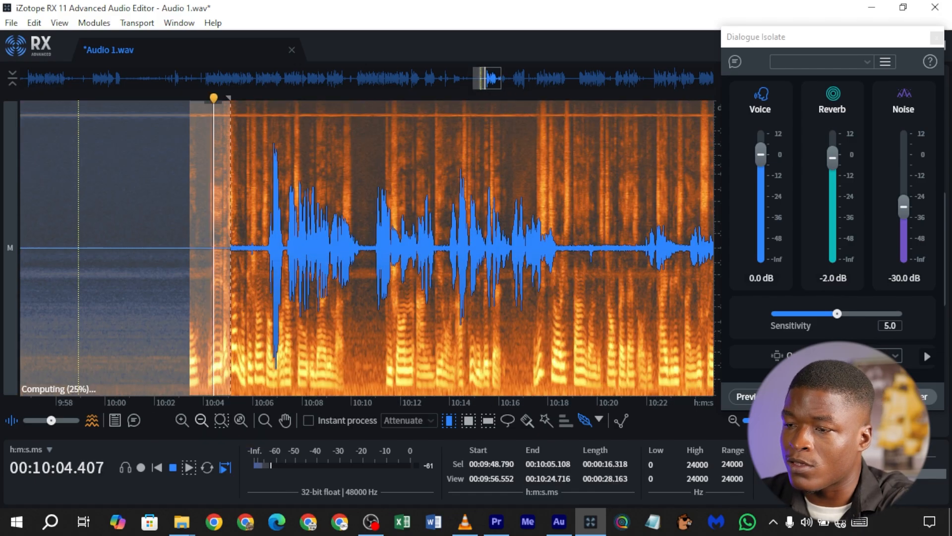
left_click(201, 420)
left_click(201, 420)
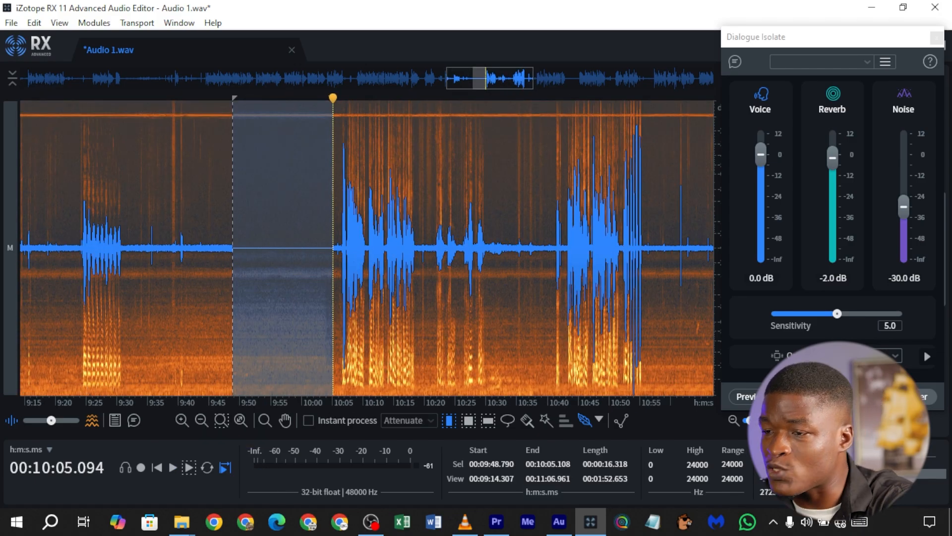
Step: Render Dialogue Isolate on the speech from about 10:43 to 10:52 and play the passage
left_click_drag(568, 98, 579, 98)
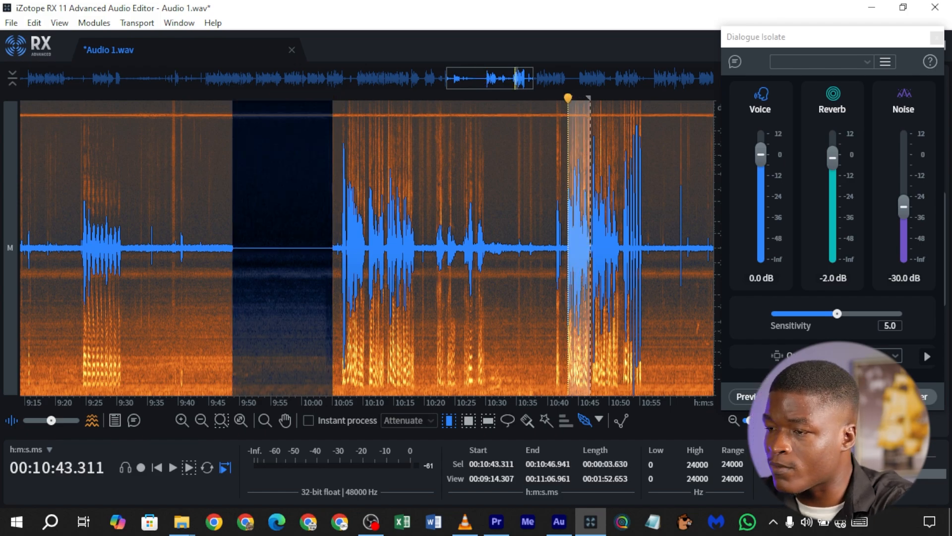
key("space")
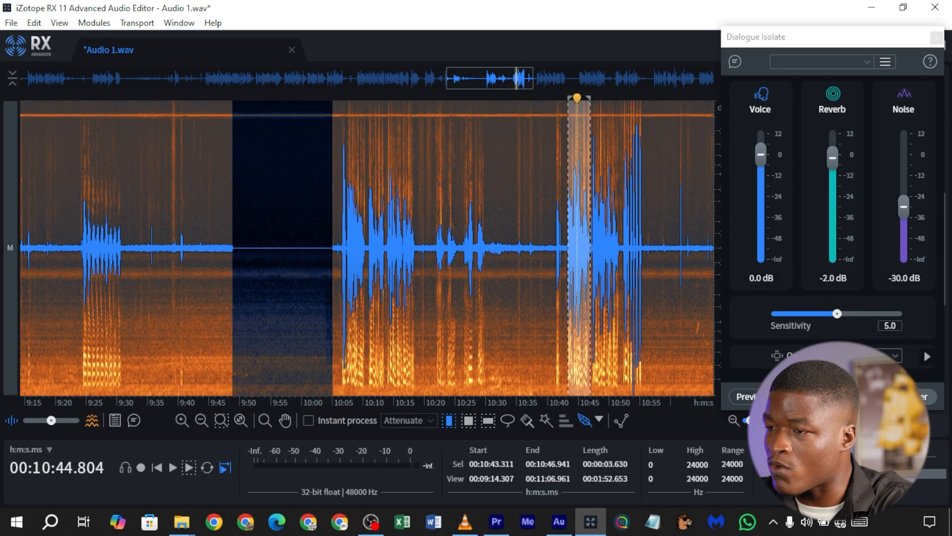
key("space")
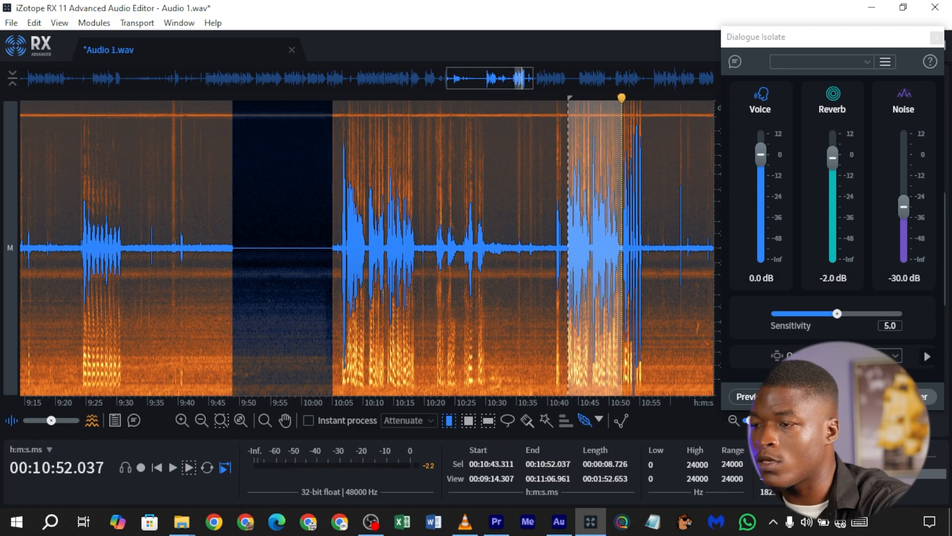
left_click(914, 396)
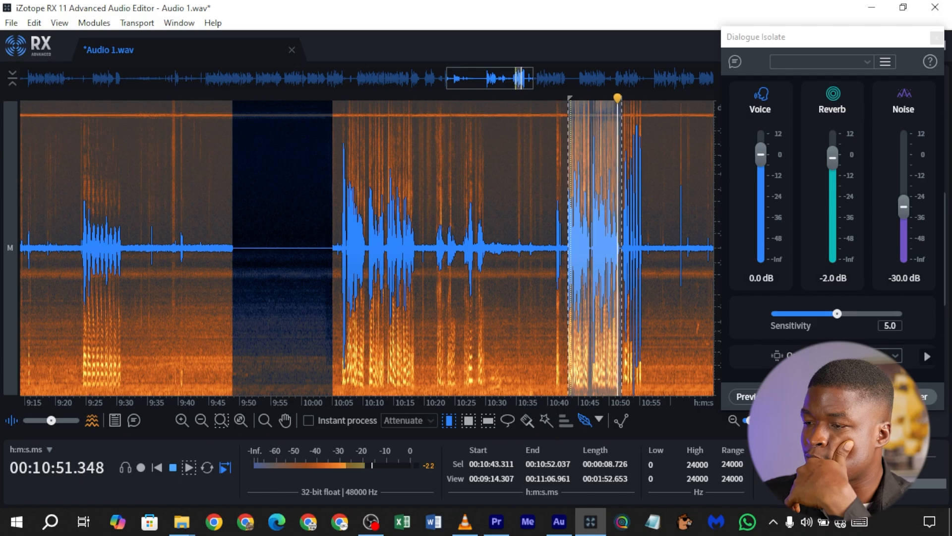
left_click(172, 467)
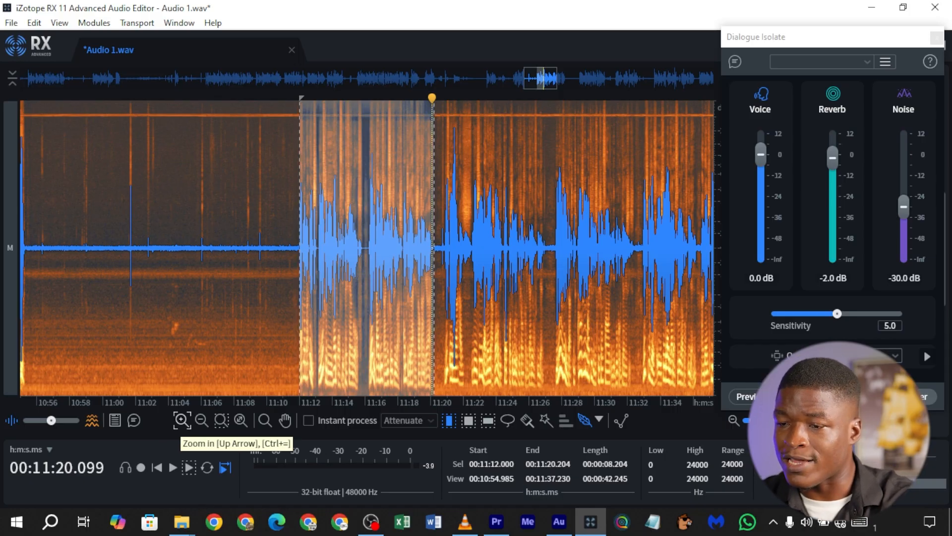
Step: Open the export settings for the whole file in WAV format and view the bit depth choices
left_click(201, 420)
left_click(202, 420)
left_click(201, 420)
left_click(11, 23)
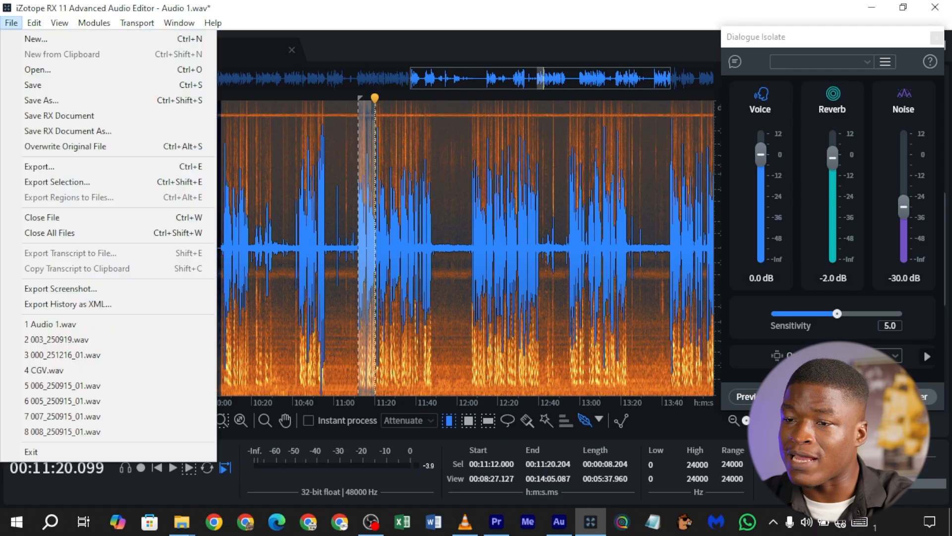
left_click(40, 166)
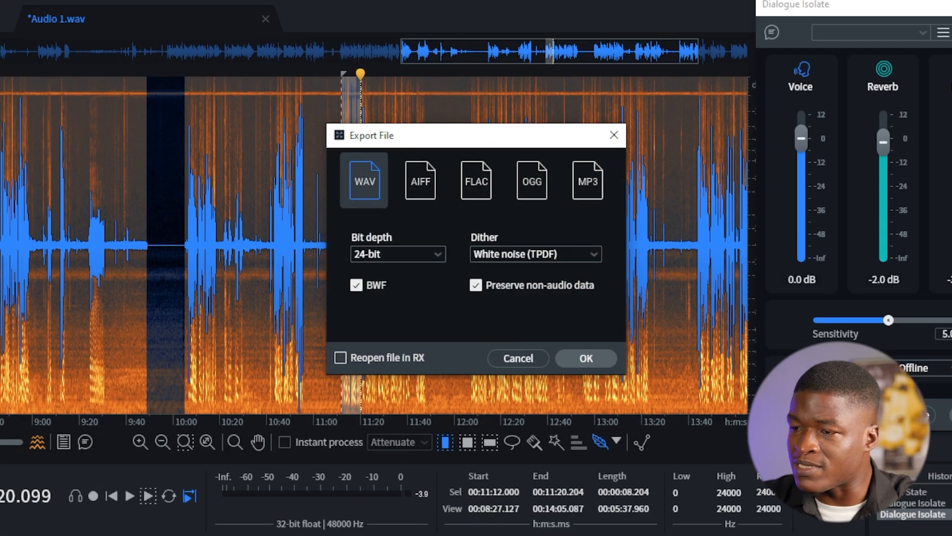
left_click(408, 256)
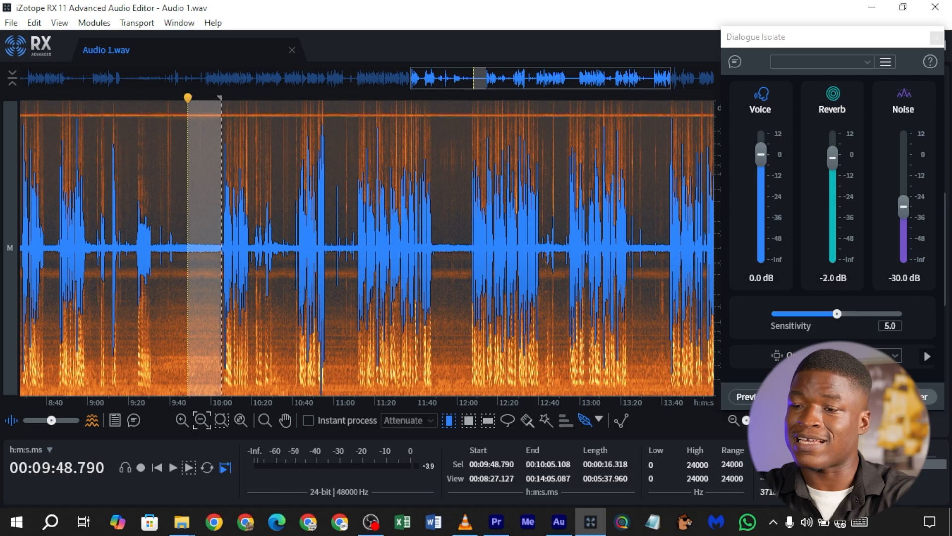
Step: Try rendering Dialogue Isolate on the entire recording and cancel the processing
key("ctrl+a")
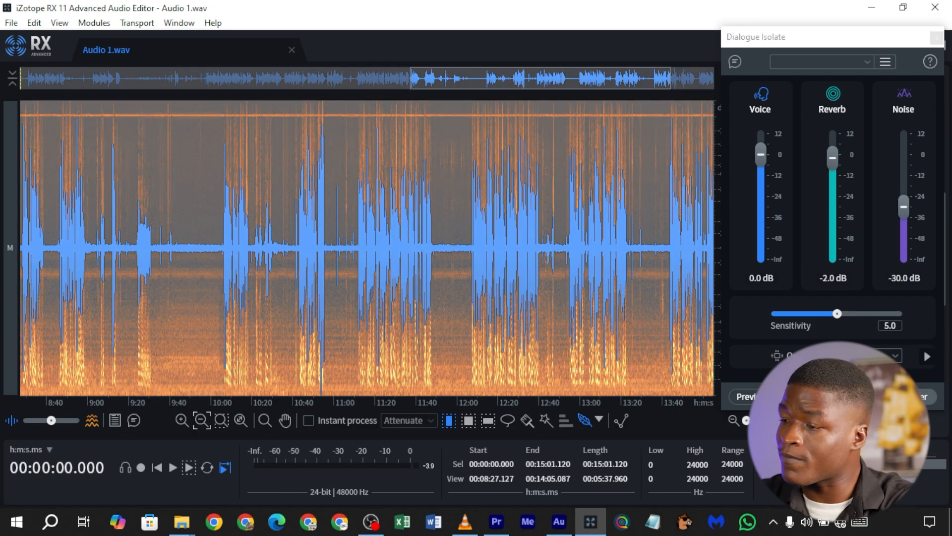
left_click(913, 396)
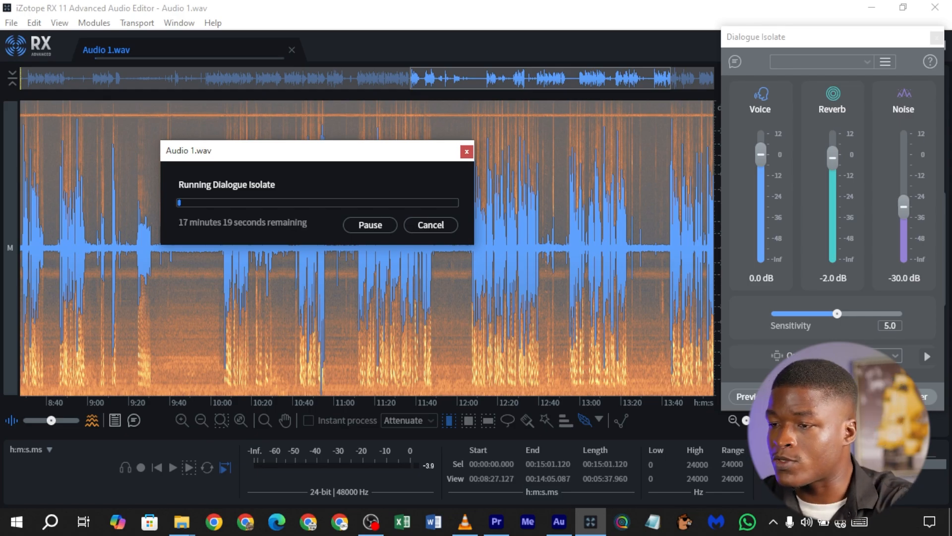
left_click(430, 225)
Step: Configure a WAV export of the selected passage from about 12:55 to 13:22 with a 32-bit (float) bit depth
left_click(627, 258)
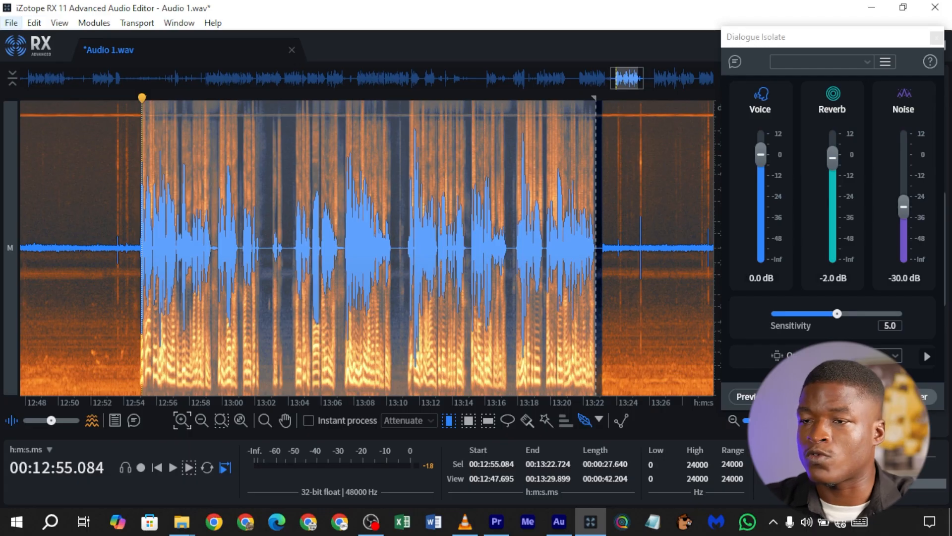
left_click(11, 23)
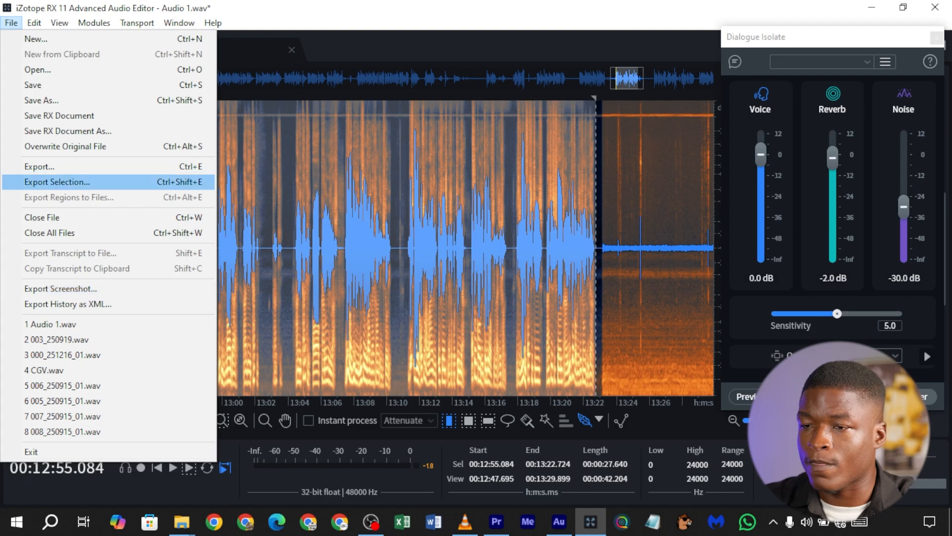
left_click(57, 182)
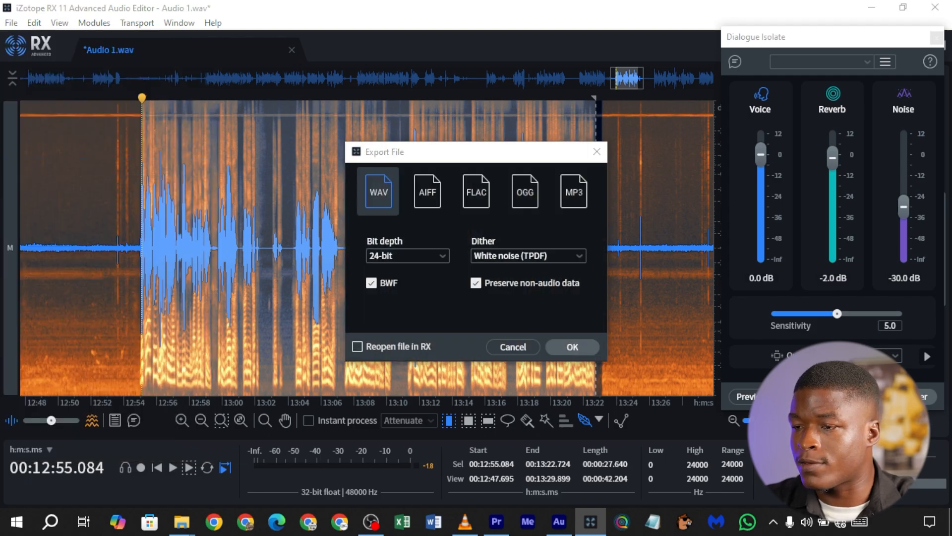
left_click(407, 256)
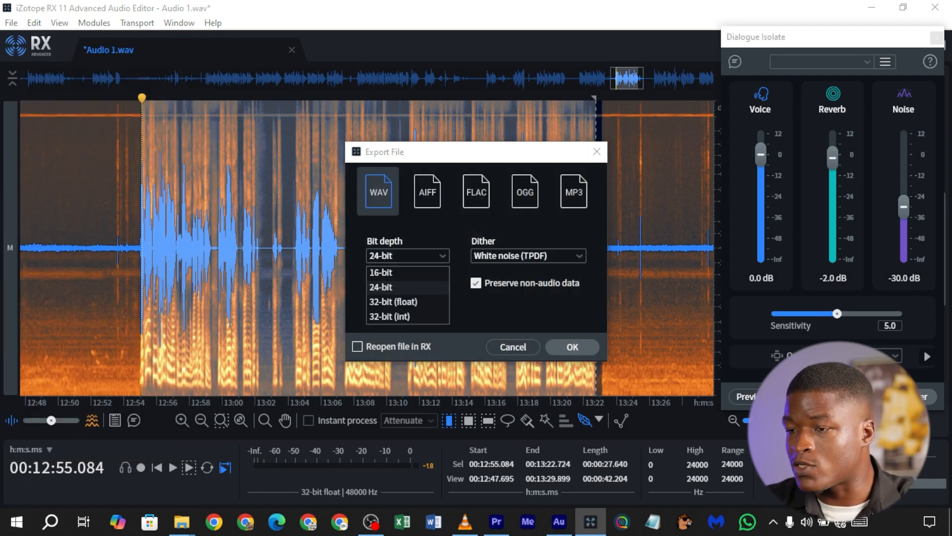
left_click(397, 301)
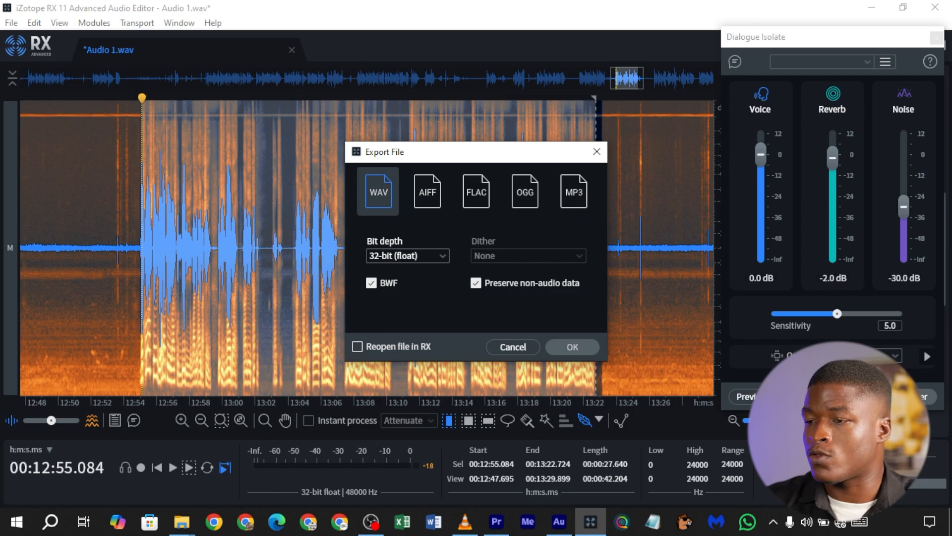
left_click(572, 347)
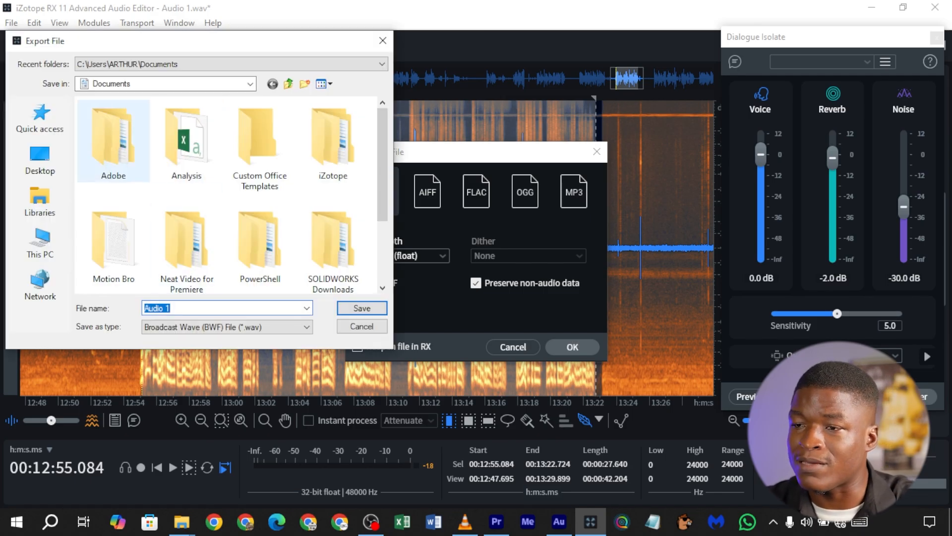
Step: Name the exported file Audio 1 Izotope and save it in the Documents folder
scroll(186, 148, "down", 2)
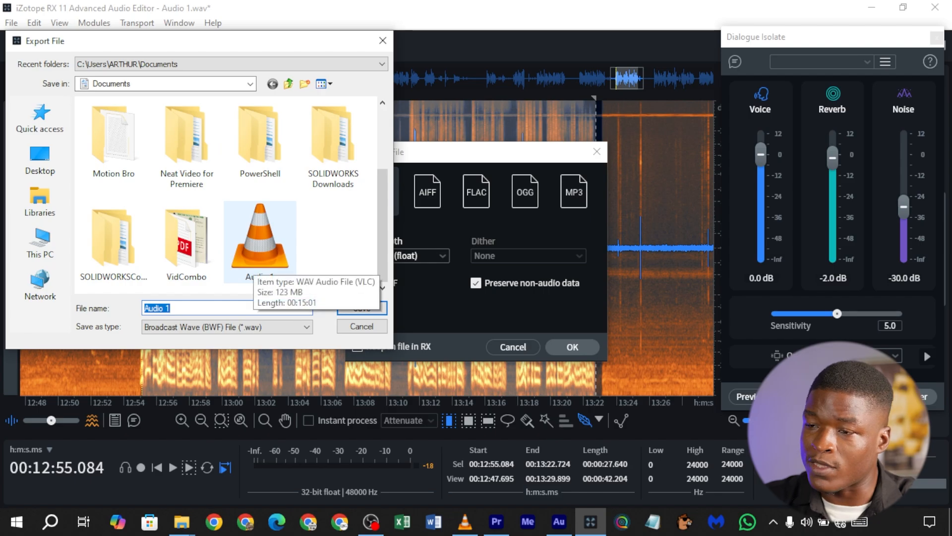
left_click(199, 308)
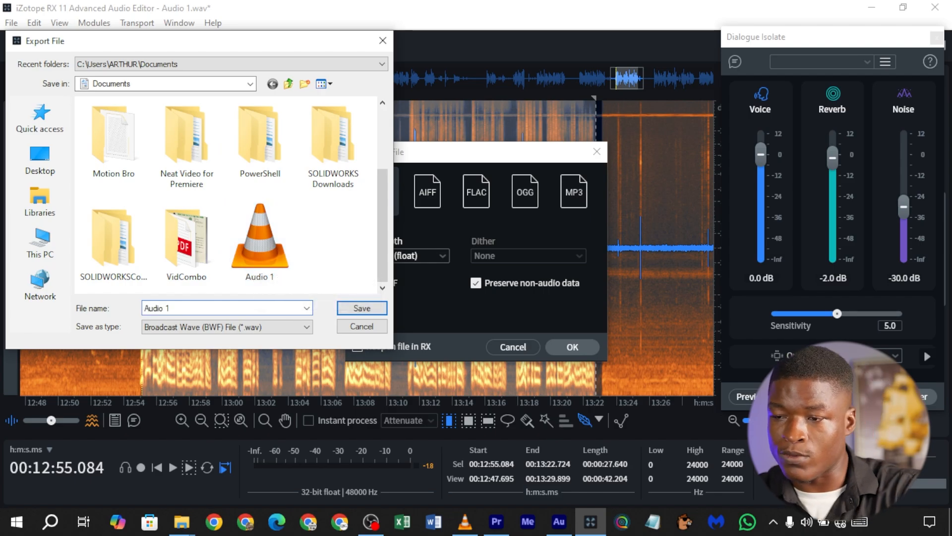
type("Izotope")
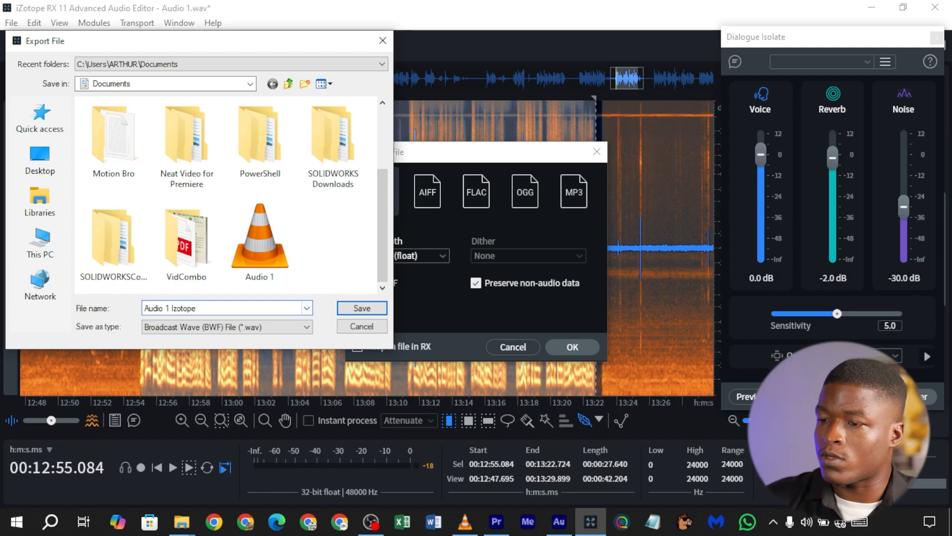
key("Return")
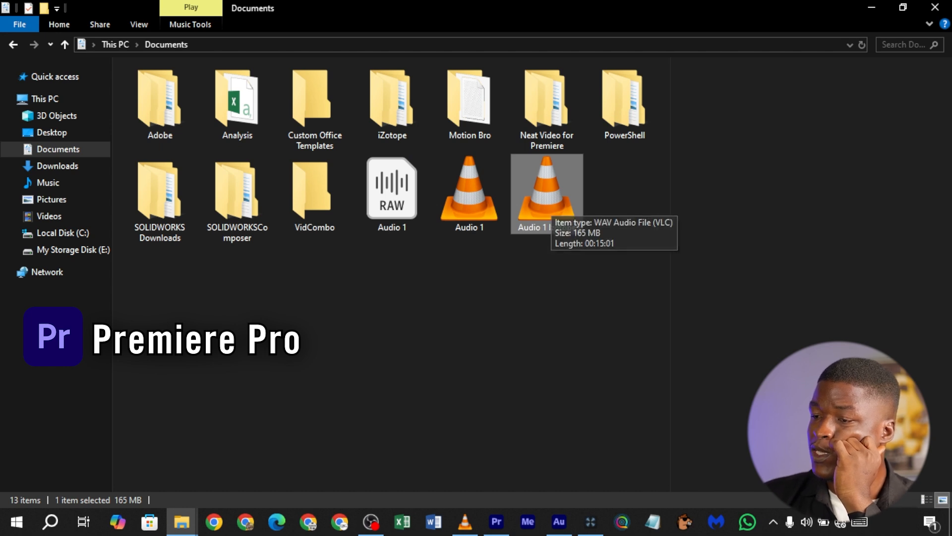
Step: Bring the exported Audio 1 Izotope file into the Premiere Pro project and play its clip on track A2
left_click_drag(547, 194, 642, 441)
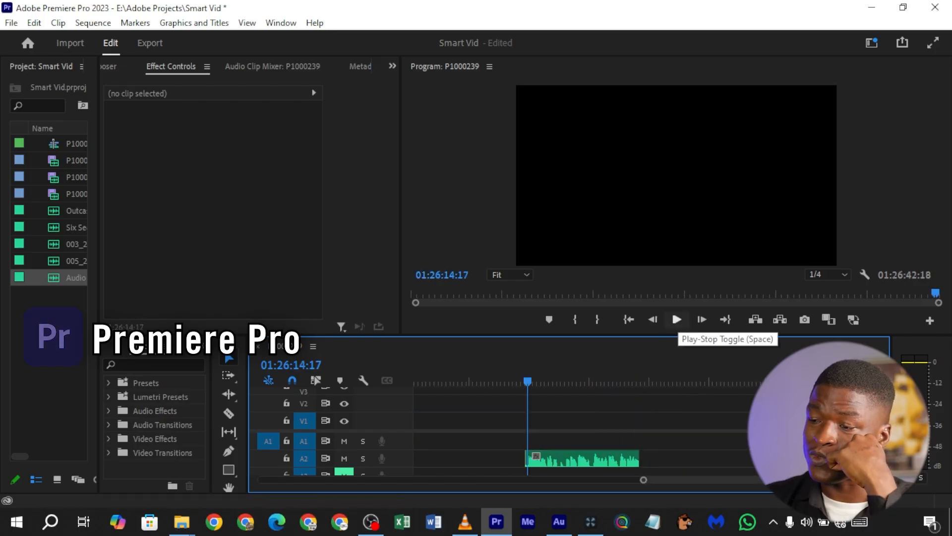
left_click(677, 320)
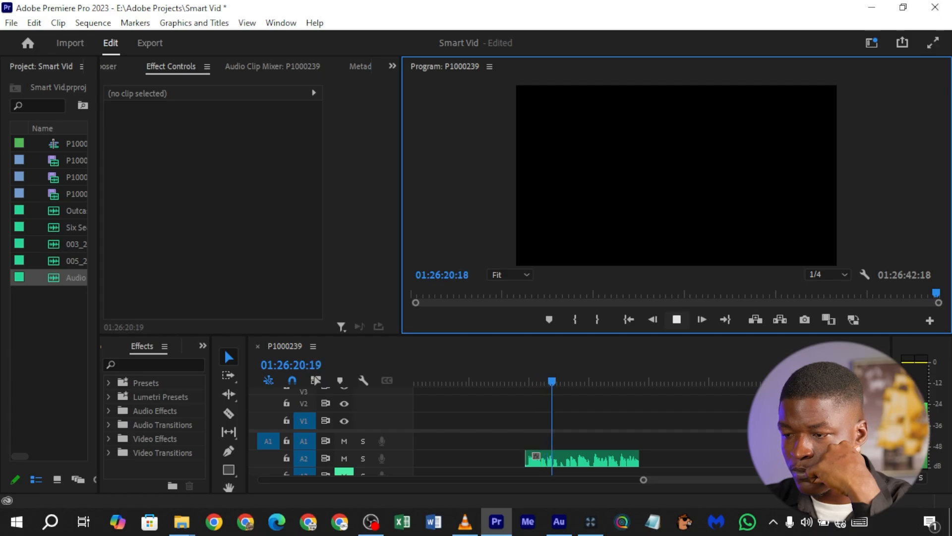
left_click(676, 319)
Step: Switch to iZotope RX and play the processed passage from about 12:55
left_click(590, 521)
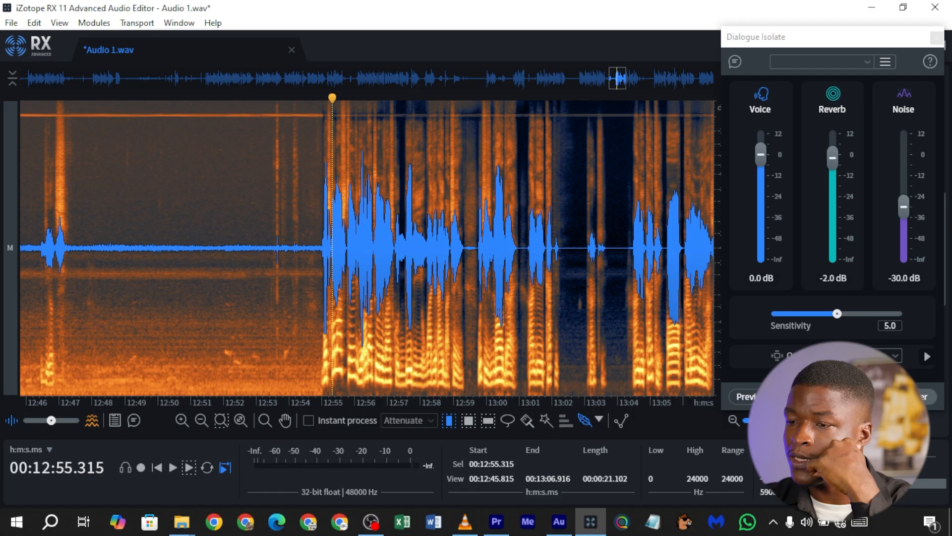
key("space")
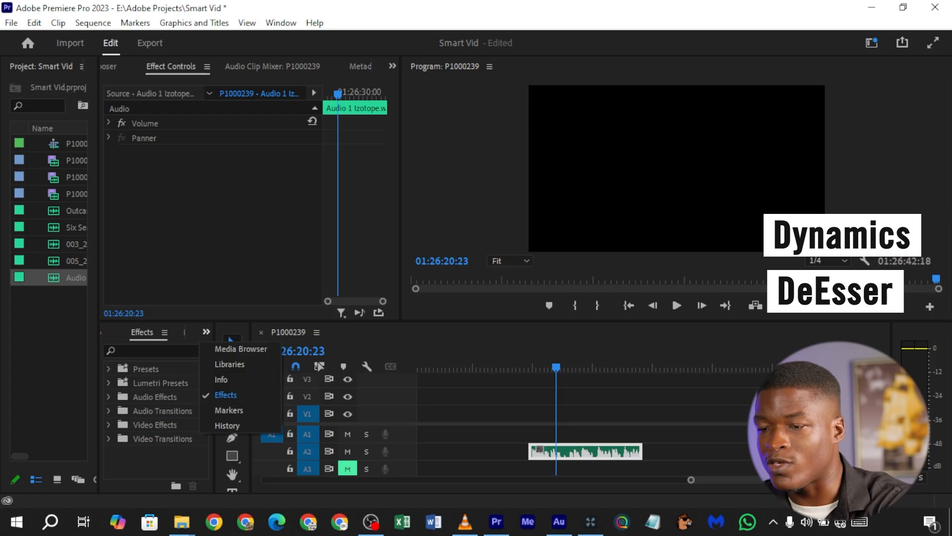
Step: Find the Dynamics audio effect in Premiere Pro and apply it to the Audio 1 Izotope clip on track A2
left_click(228, 389)
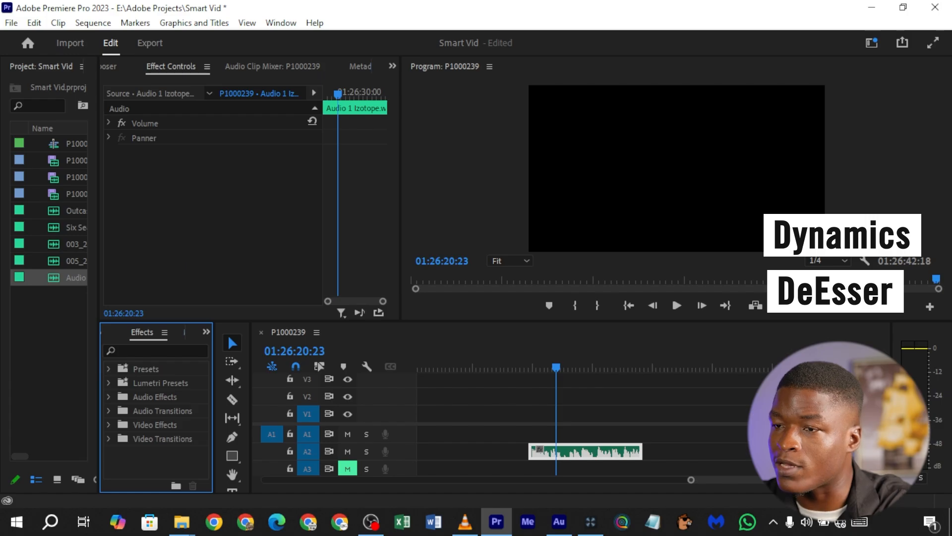
left_click(872, 43)
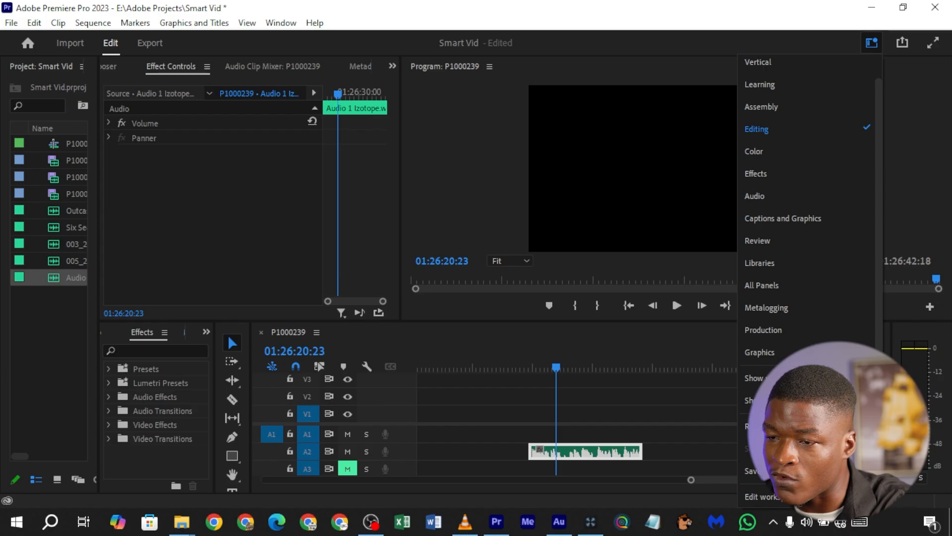
left_click(155, 350)
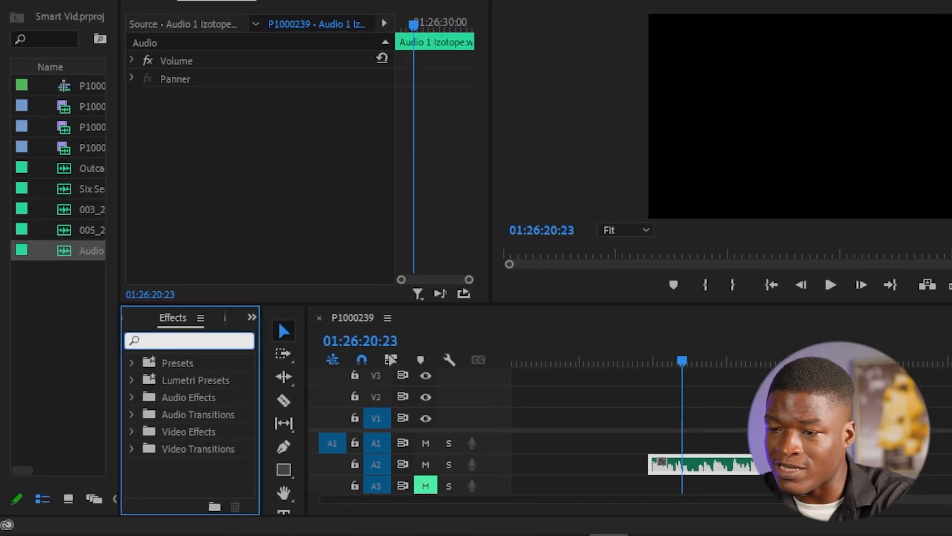
type("dynamics")
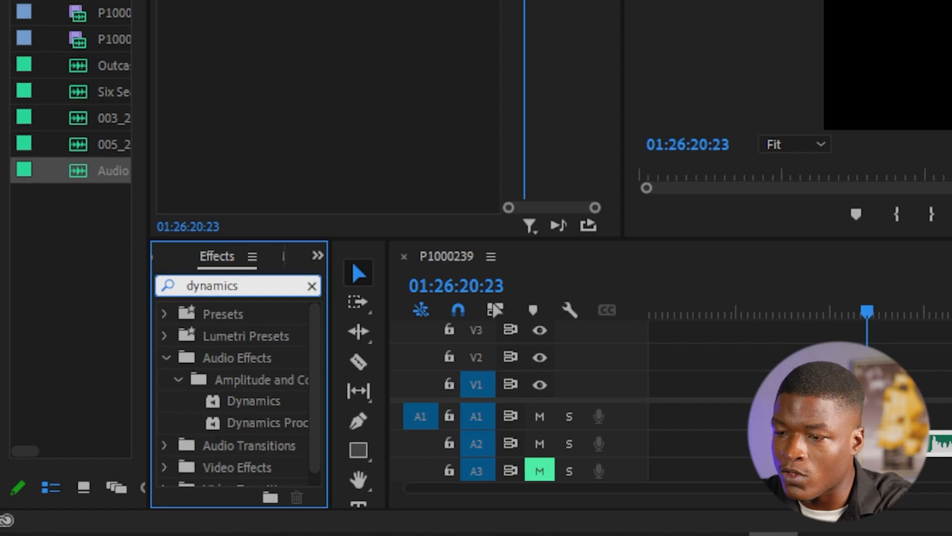
left_click(246, 403)
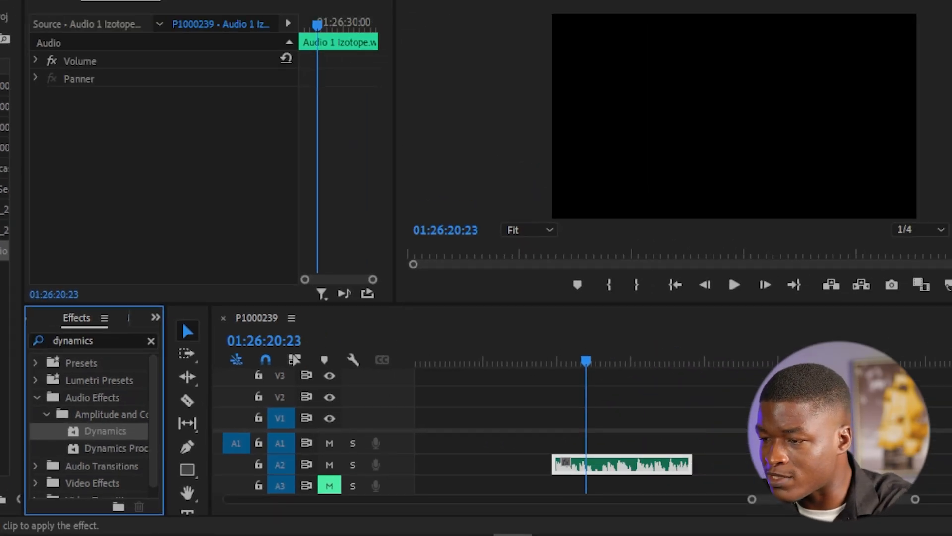
left_click_drag(105, 431, 594, 464)
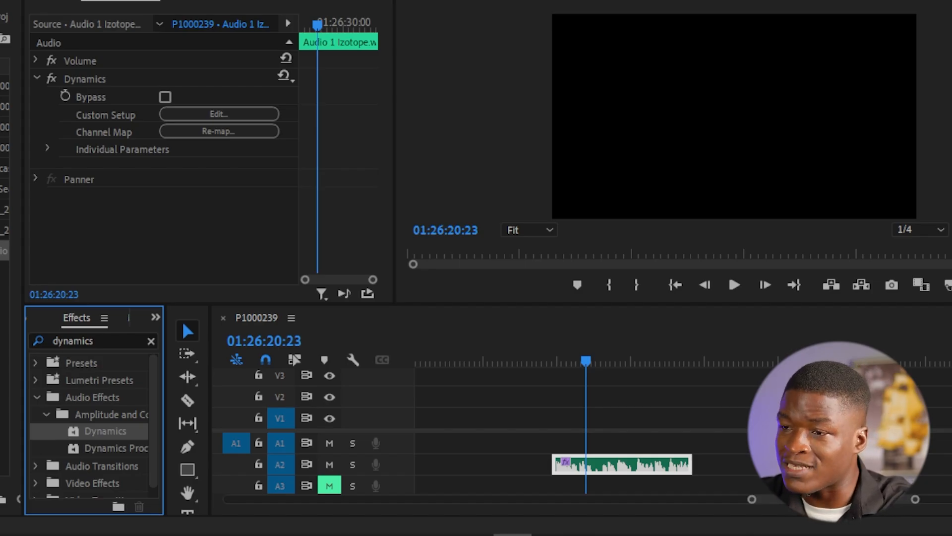
Step: Open the clip's Dynamics custom setup, enable the Compressor and Limiter, and move the editor clear of the playback controls
left_click(218, 113)
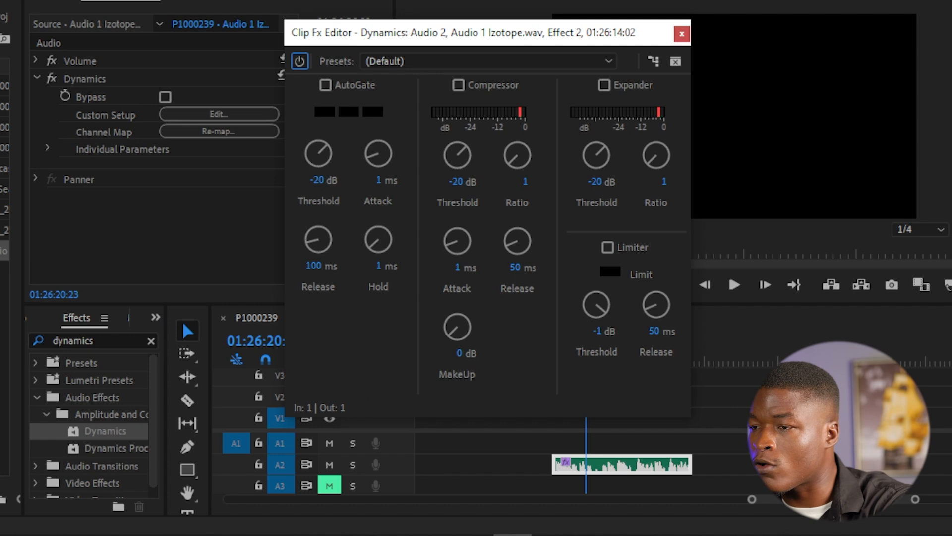
left_click(459, 85)
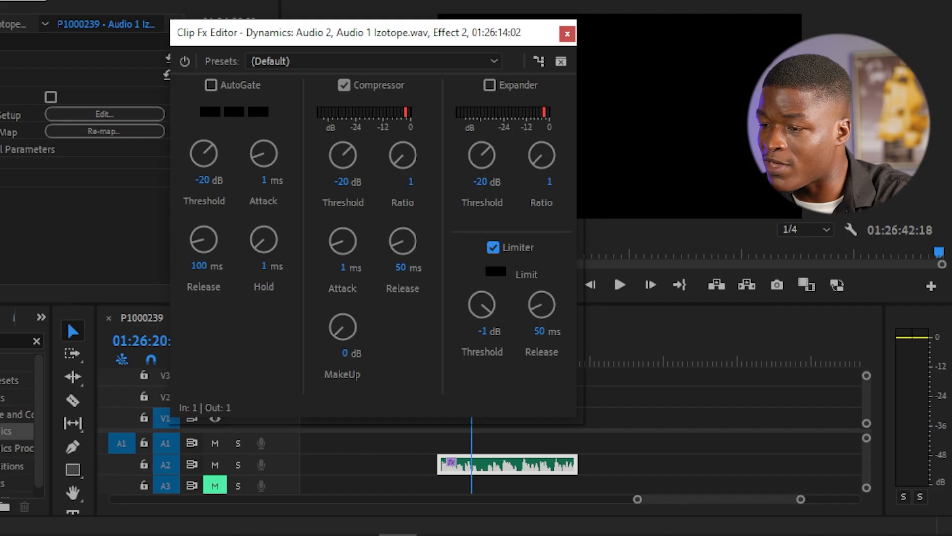
left_click(345, 353)
left_click_drag(367, 33, 197, 30)
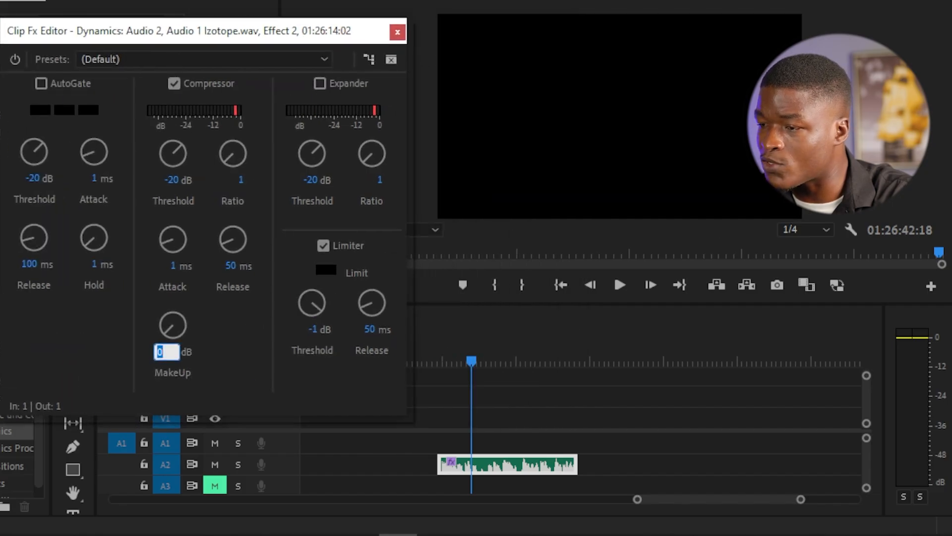
Step: Play the clip to check its audio level and return the playhead to near the clip's start
left_click(619, 285)
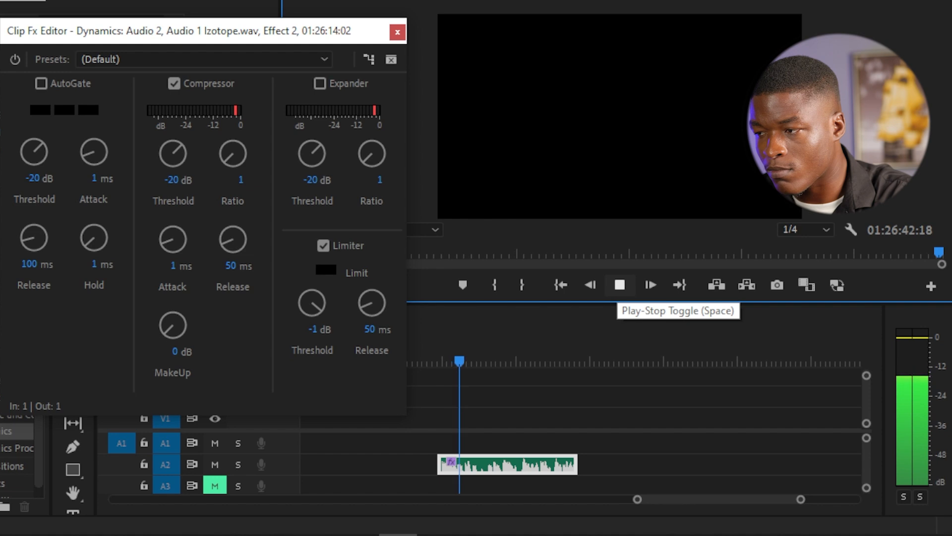
left_click(620, 285)
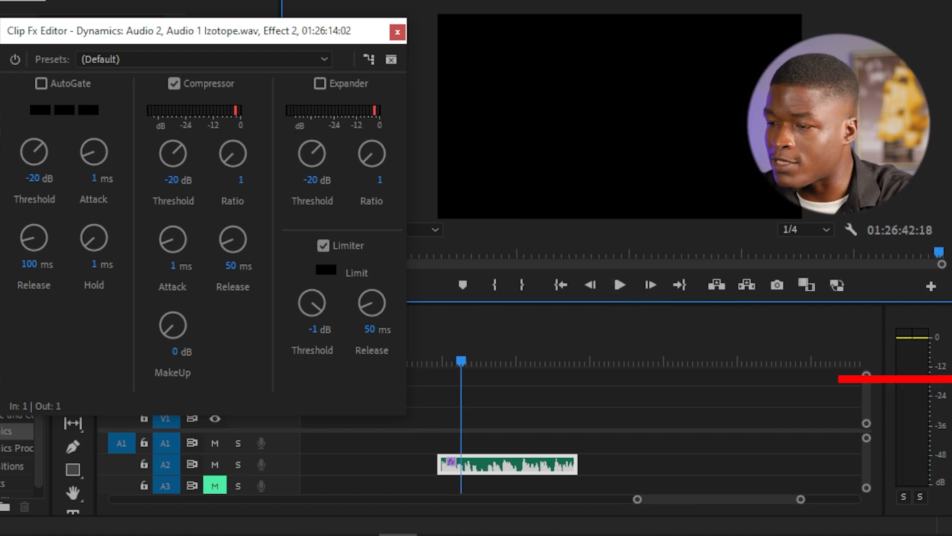
left_click(443, 353)
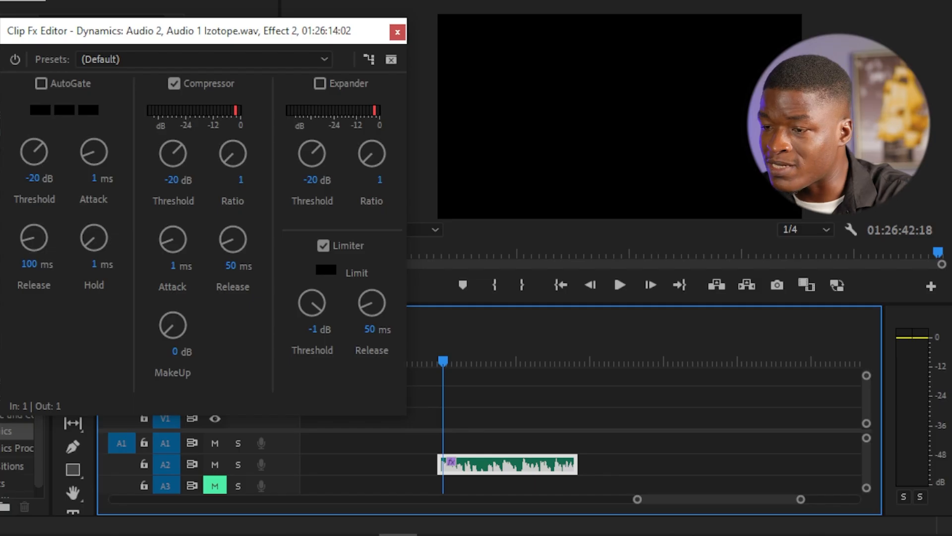
Step: Try a compressor MakeUp gain of 2 dB and play the clip to check its level
left_click(175, 351)
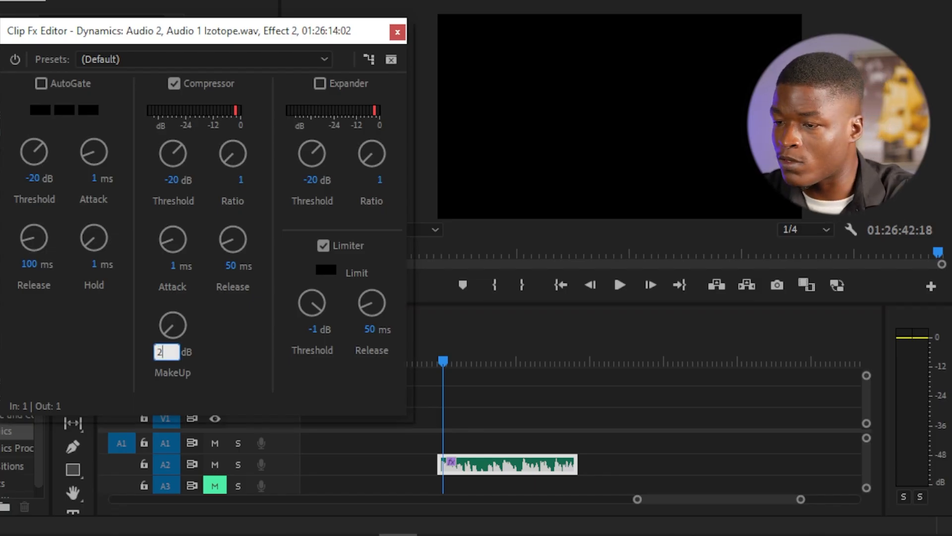
key("Return")
key("space")
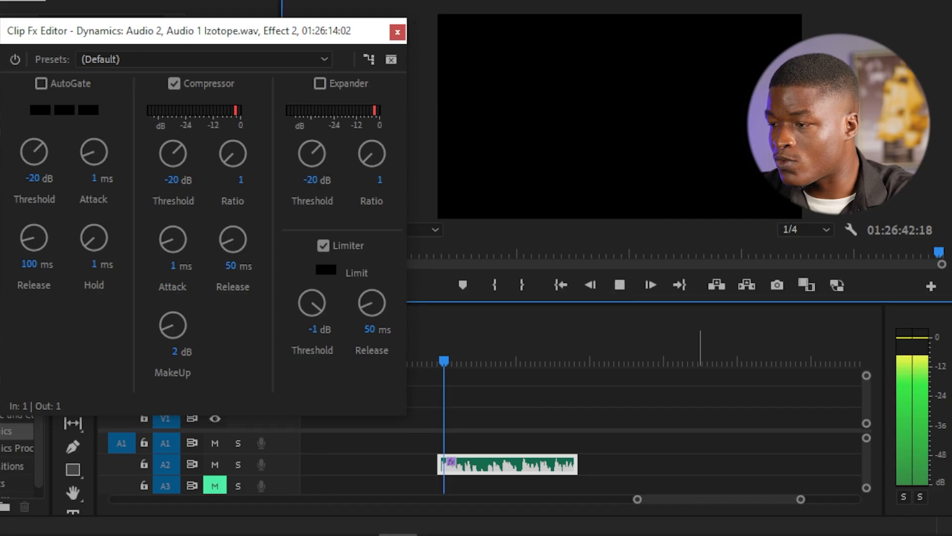
left_click(620, 284)
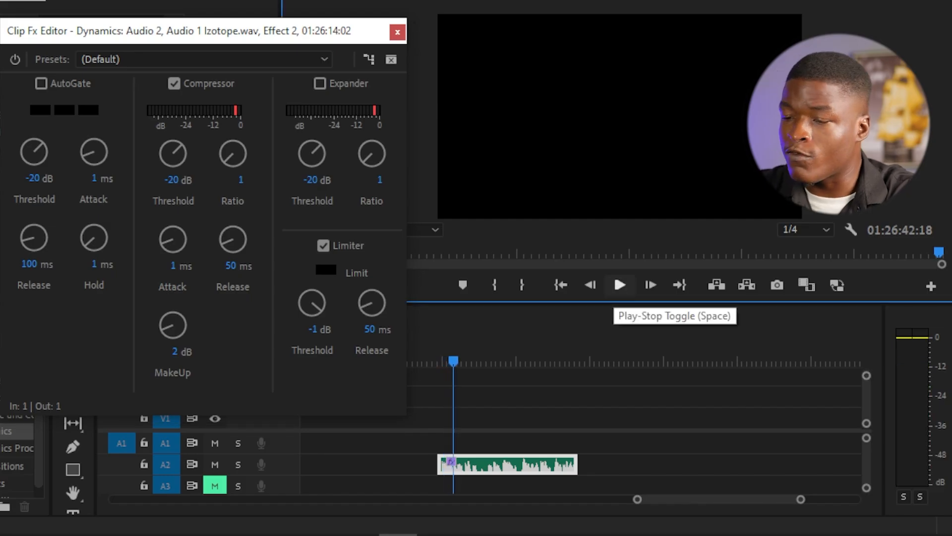
Step: Try a compressor MakeUp gain of 8 dB and play the clip to check its level
left_click(175, 352)
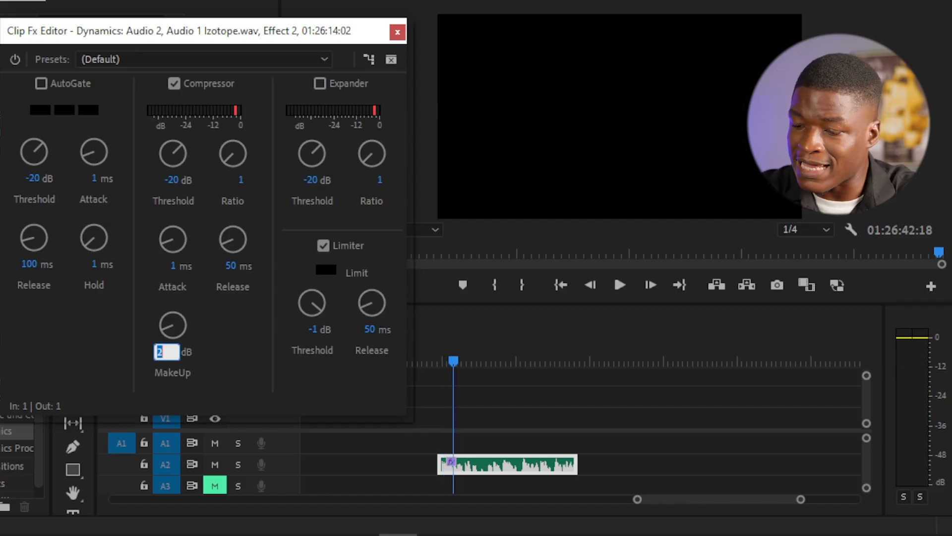
key("Return")
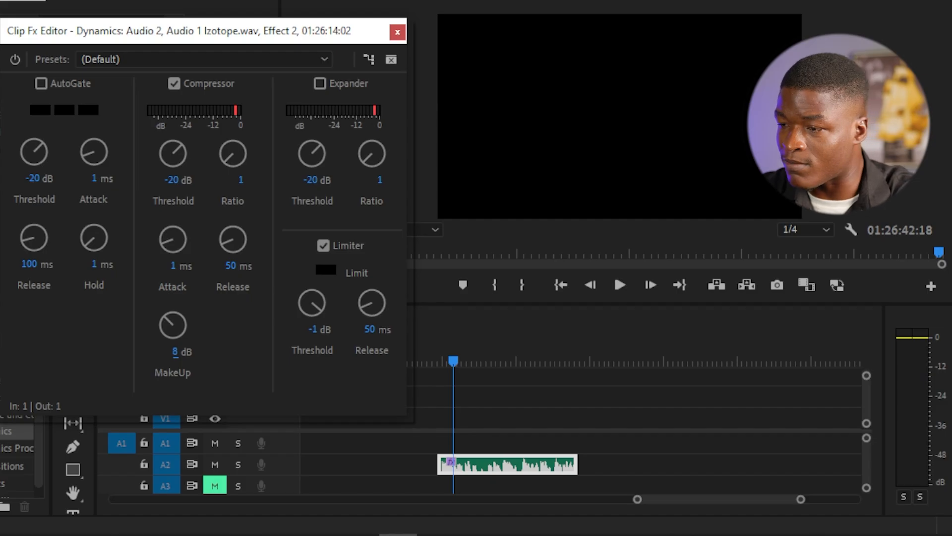
key("space")
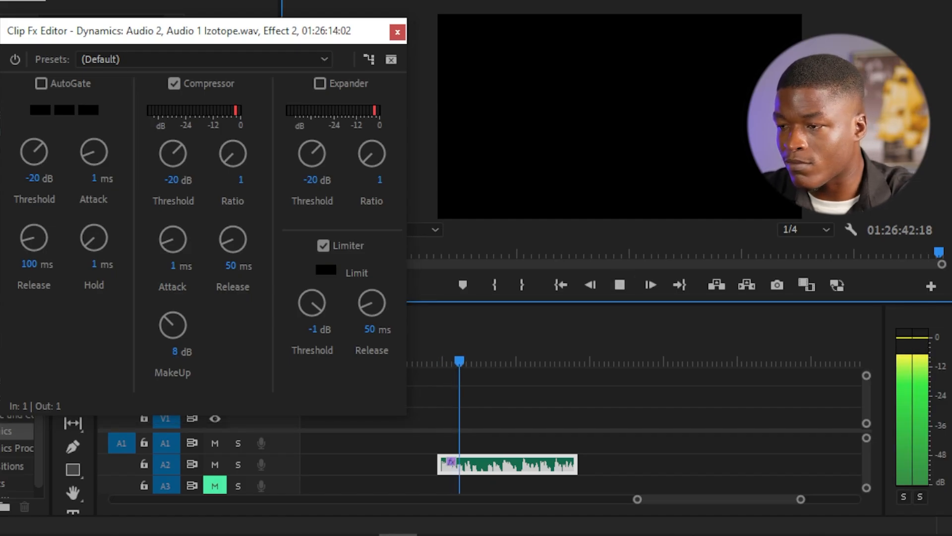
key("space")
Step: Set the compressor's MakeUp gain to 12 dB and play the clip to check its level
left_click(174, 352)
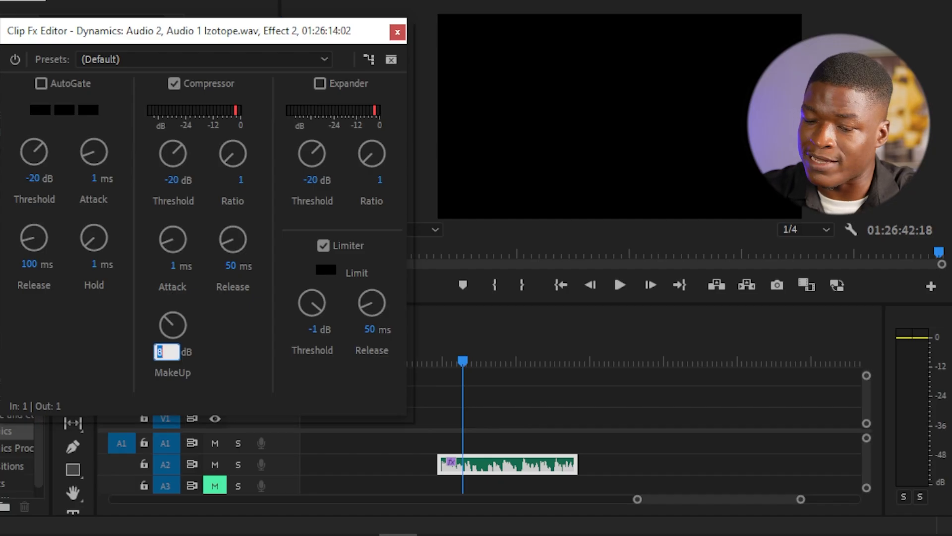
key("Return")
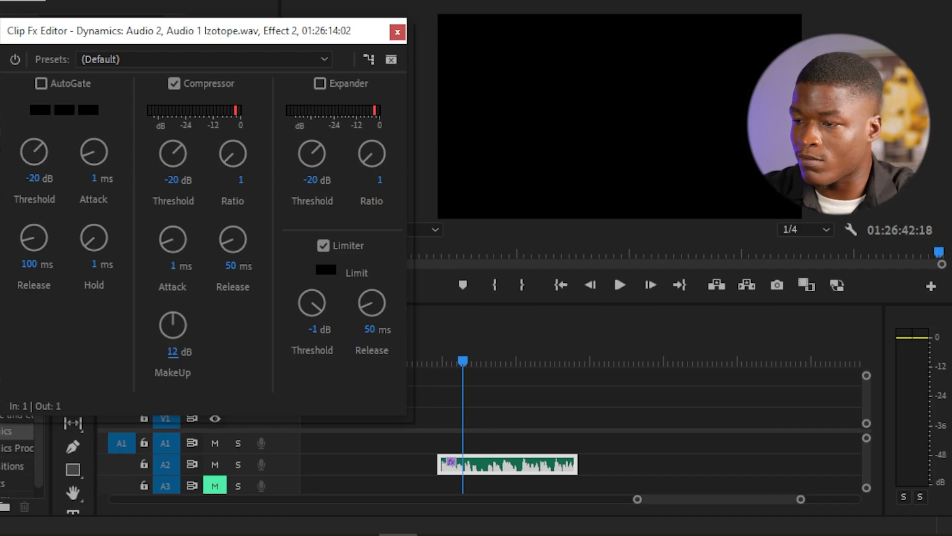
left_click(620, 285)
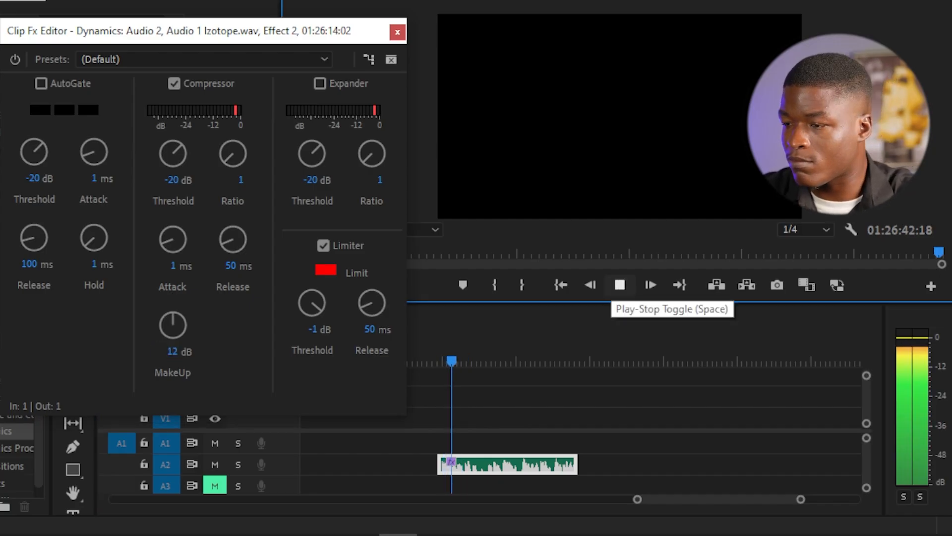
Step: Stop playback and try a compressor MakeUp gain of 3 dB
key("space")
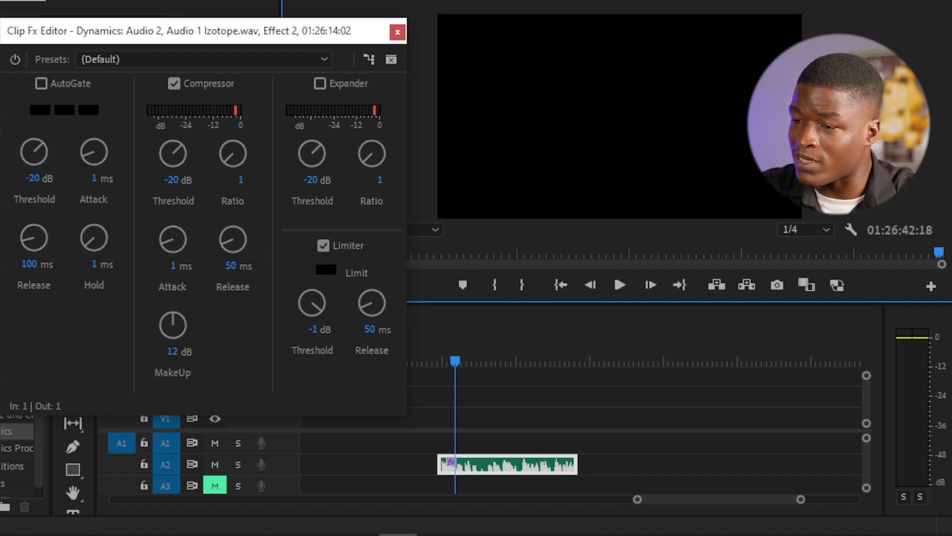
left_click(172, 352)
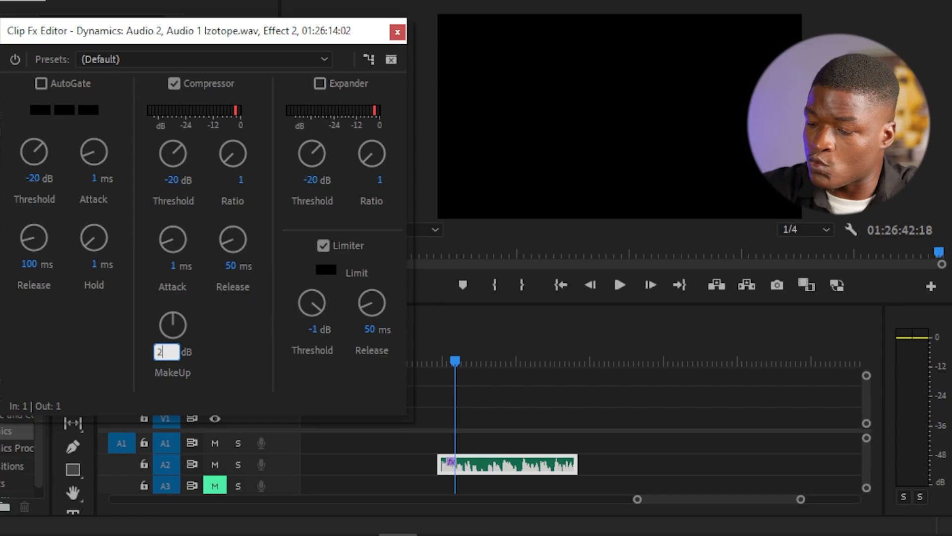
type("2")
key("BackSpace")
type("3")
key("Return")
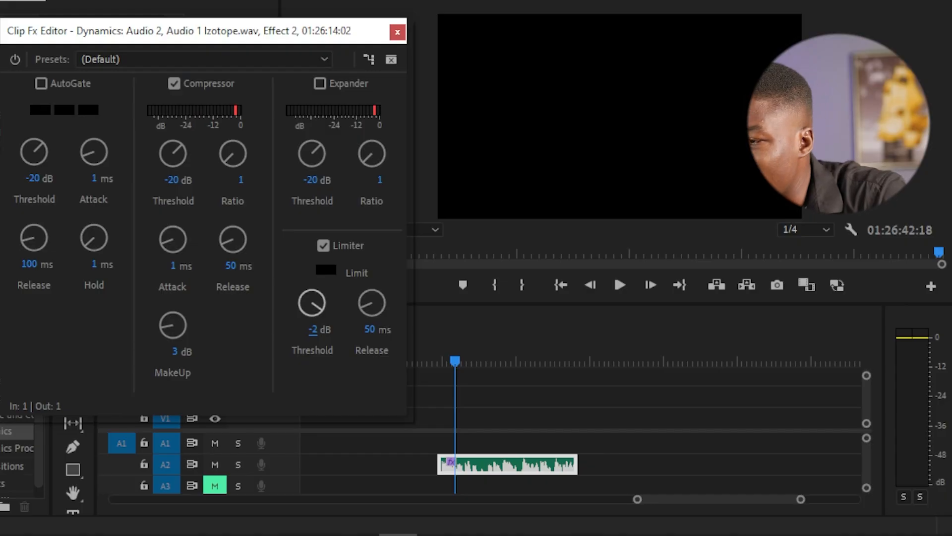
Step: Set the limiter's Threshold to -2 dB and play the clip to check its level
left_click(313, 330)
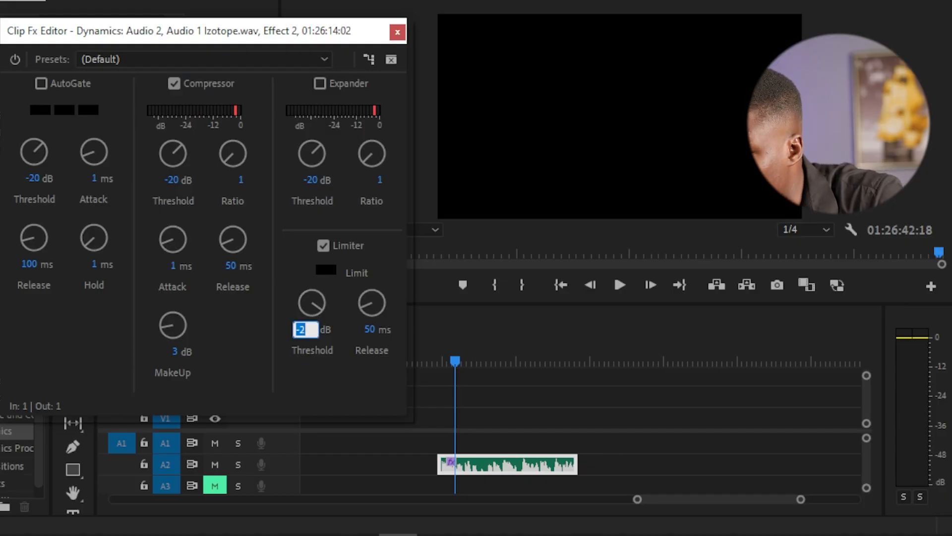
key("Return")
key("space")
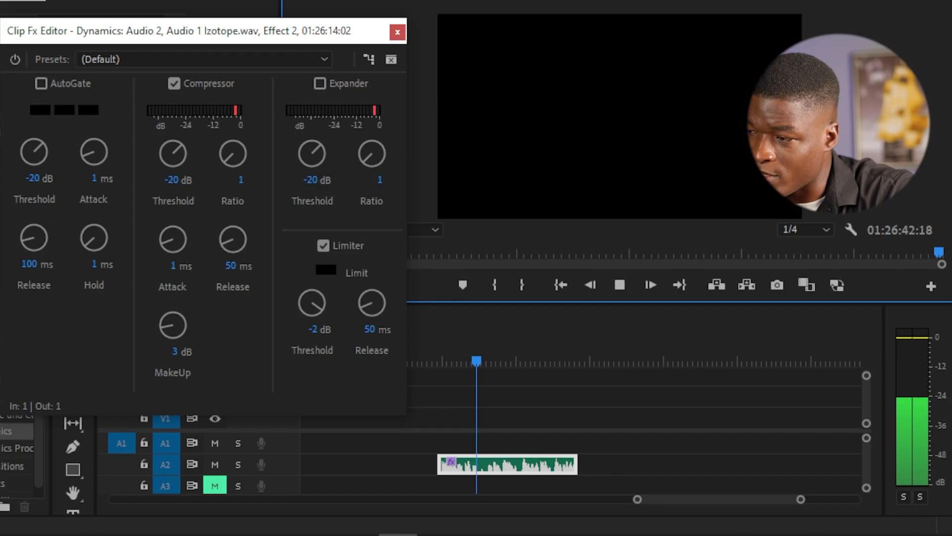
key("space")
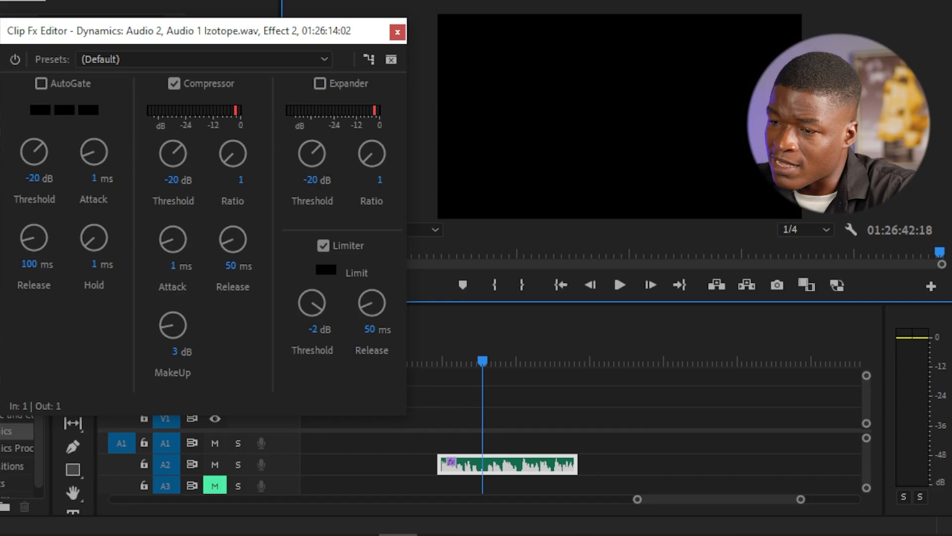
Step: Set the compressor's MakeUp gain to 5 dB and play the clip from a point past its middle
left_click(175, 352)
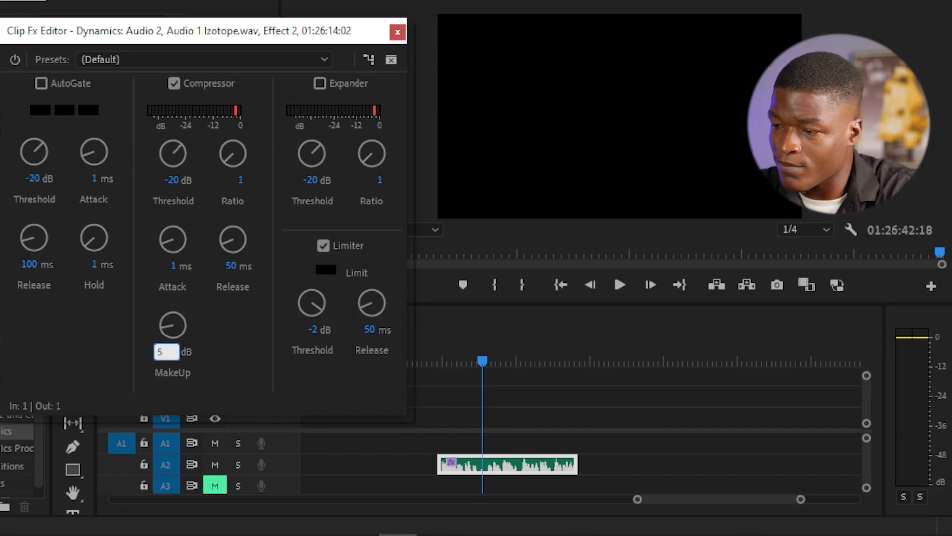
key("Return")
left_click(530, 360)
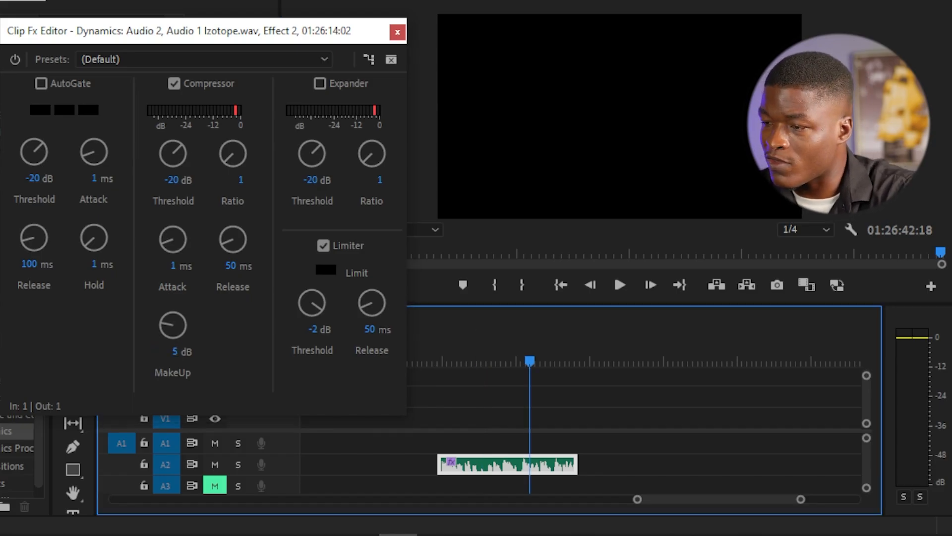
key("space")
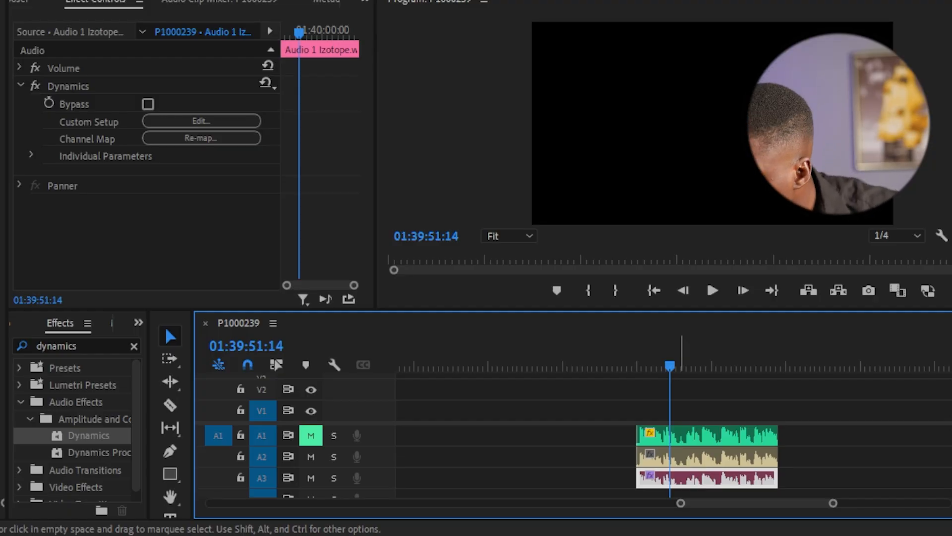
Step: Move the clips on tracks A1, A2 and A3 slightly later in the sequence with their starts aligned
left_click_drag(664, 436, 712, 436)
mouse_move(662, 457)
left_mouse_down()
mouse_move(703, 457)
mouse_move(682, 456)
left_mouse_up()
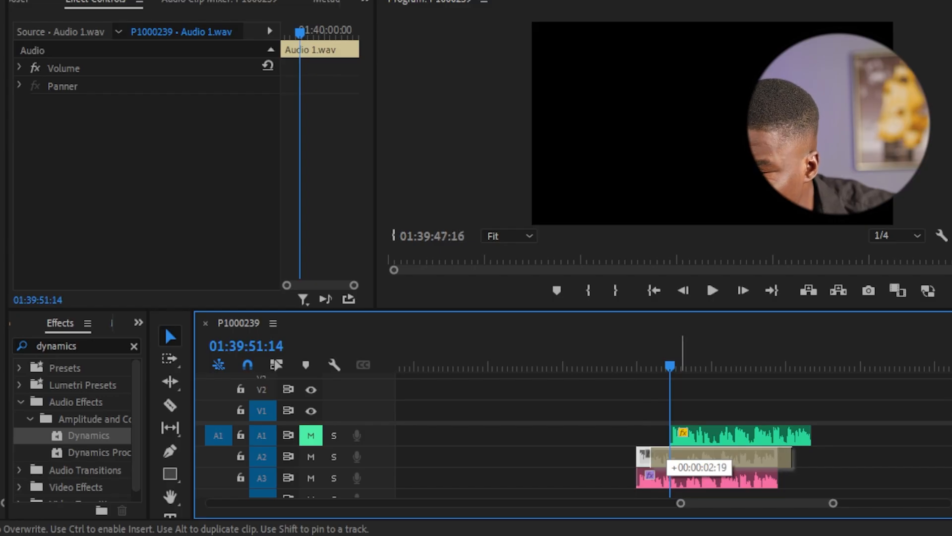
left_click_drag(682, 457, 668, 478)
left_click_drag(704, 436, 690, 435)
Step: Unmute track A1, mute tracks A2 and A3, and listen to the A1 clip from its start
left_click_drag(311, 435, 311, 478)
key("Up")
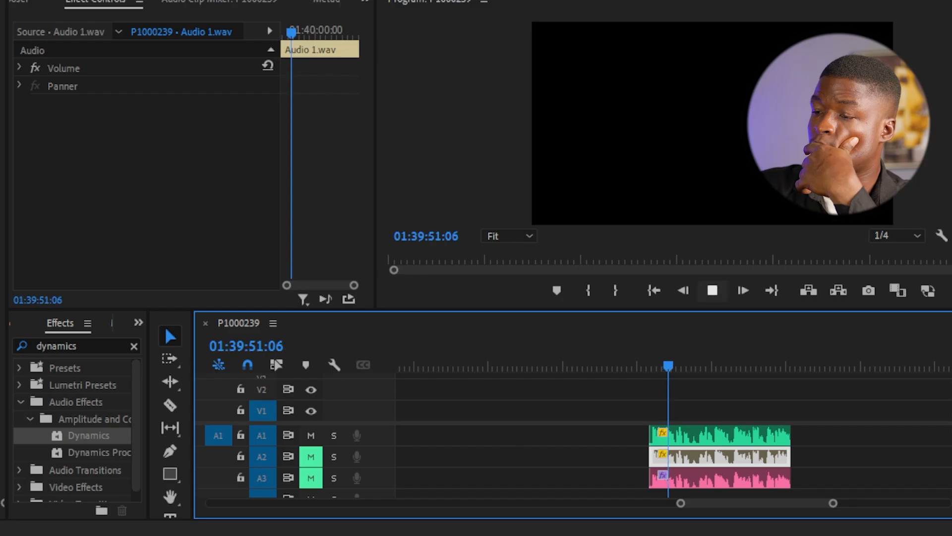
key("space")
Step: Return to the clips' start, mute track A1, unmute A2, and listen to the A2 clip
key("Up")
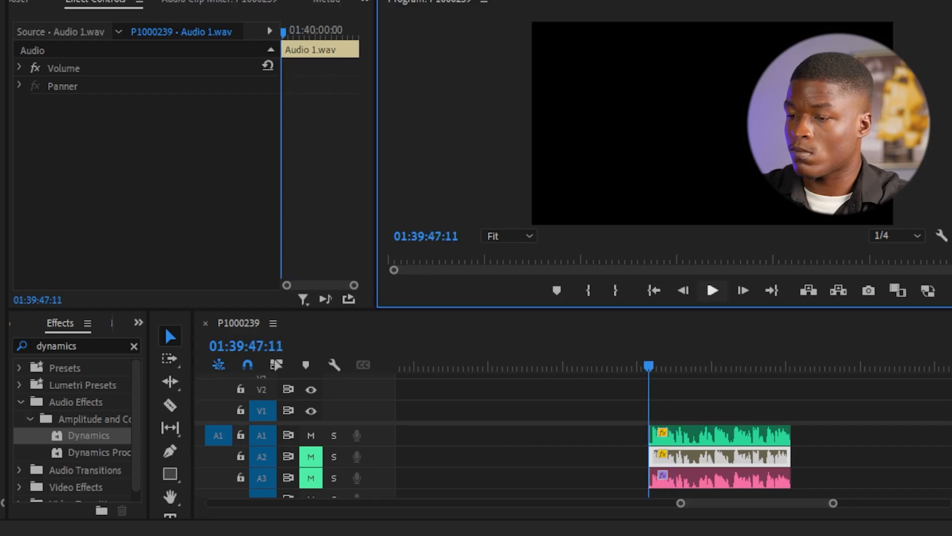
left_click(311, 457)
left_click(311, 435)
key("space")
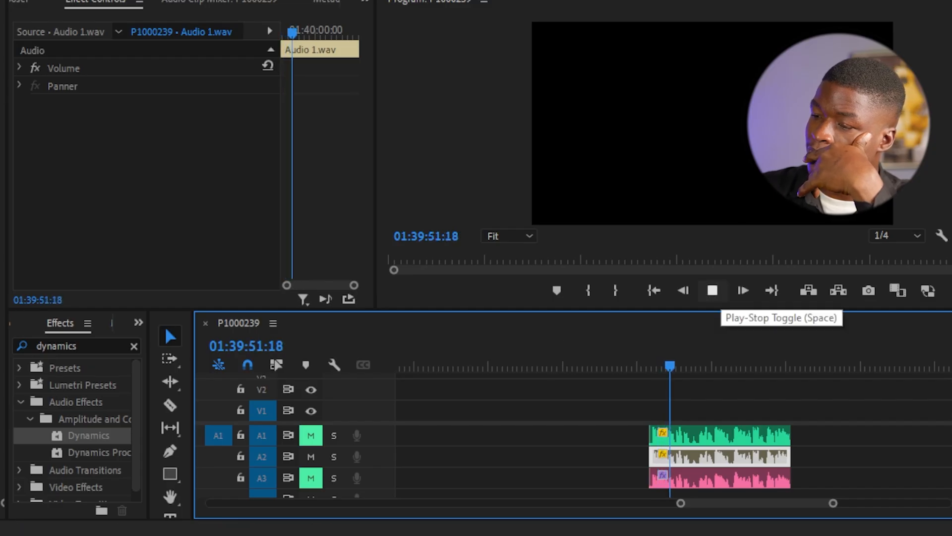
left_click(713, 290)
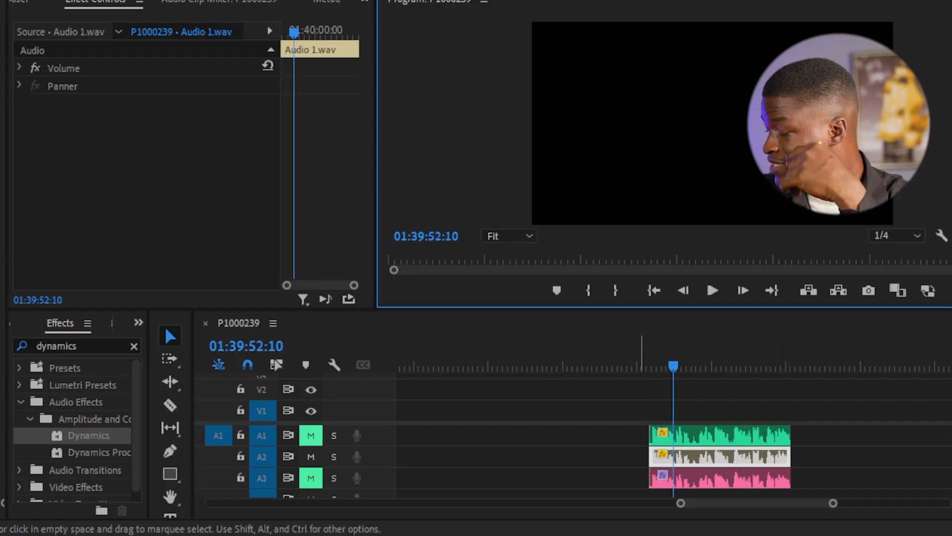
Step: Return to the clips' start, mute track A2, unmute A3, and listen to the A3 clip
key("Up")
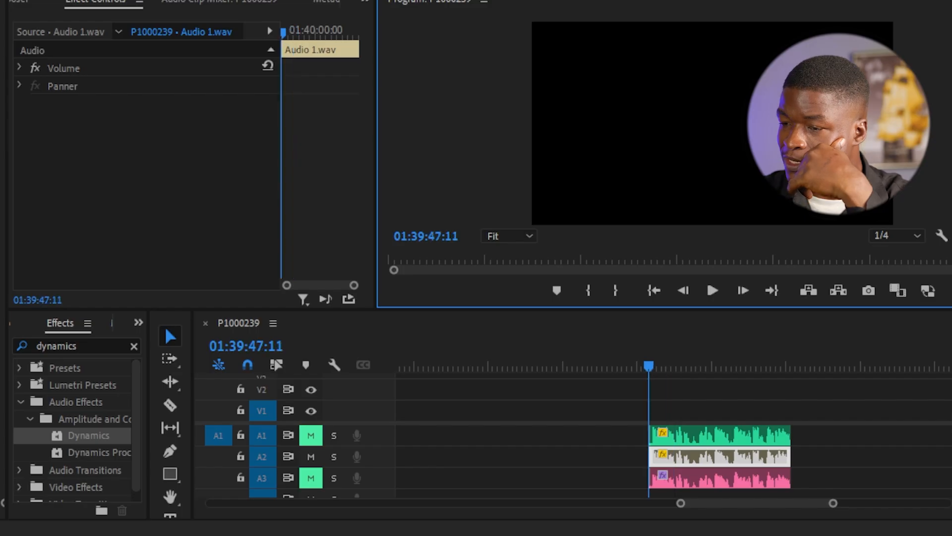
left_click(311, 457)
left_click(311, 478)
key("space")
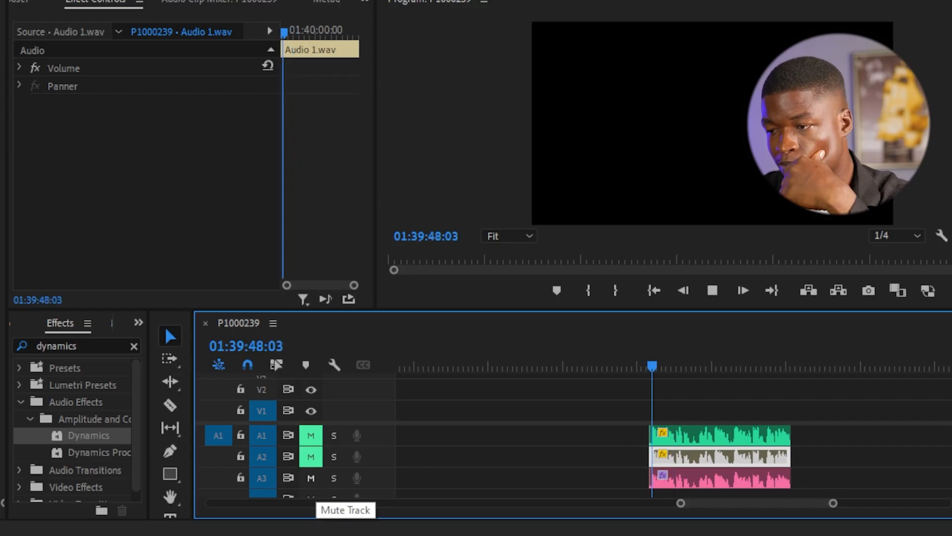